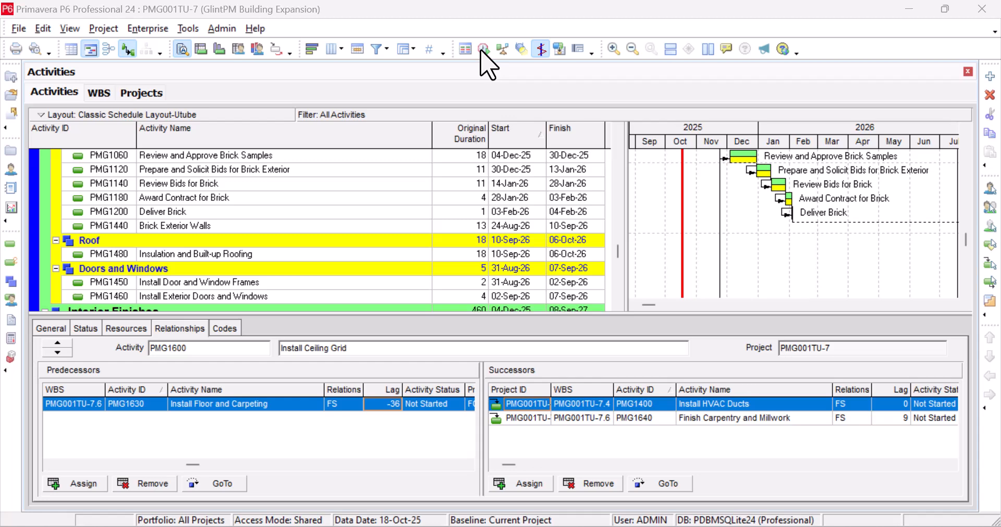
- Run the scheduler on the open project using its own data date, with logging to SchedLog.txt
click(483, 49)
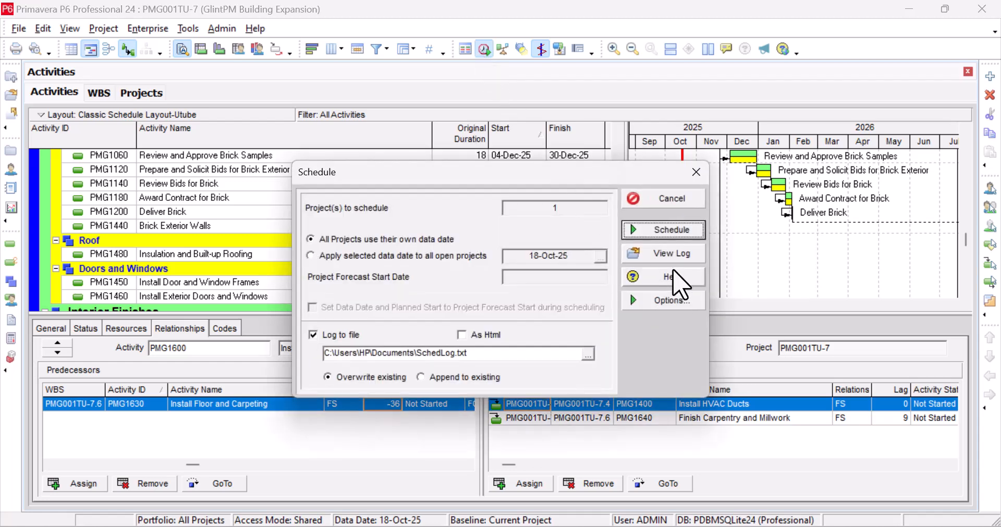
click(657, 229)
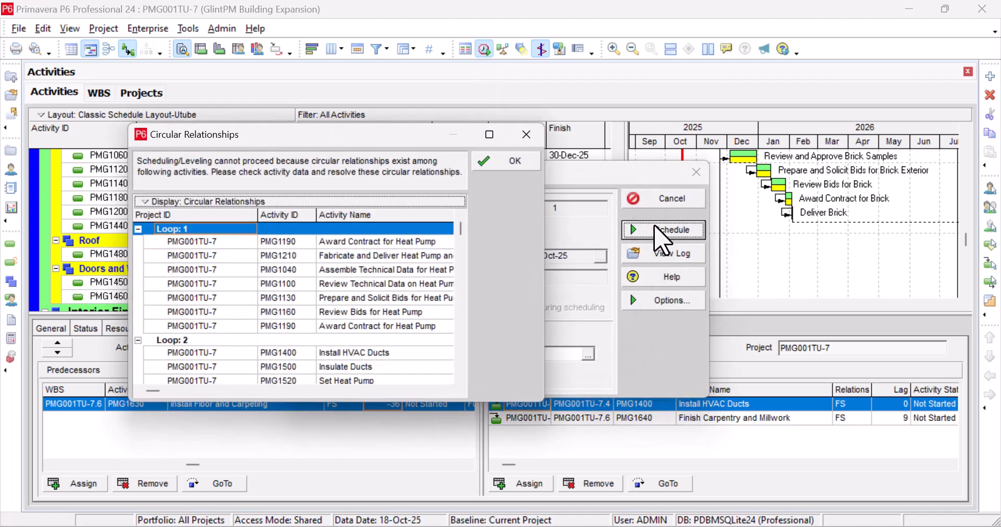
drag(403, 131, 387, 53)
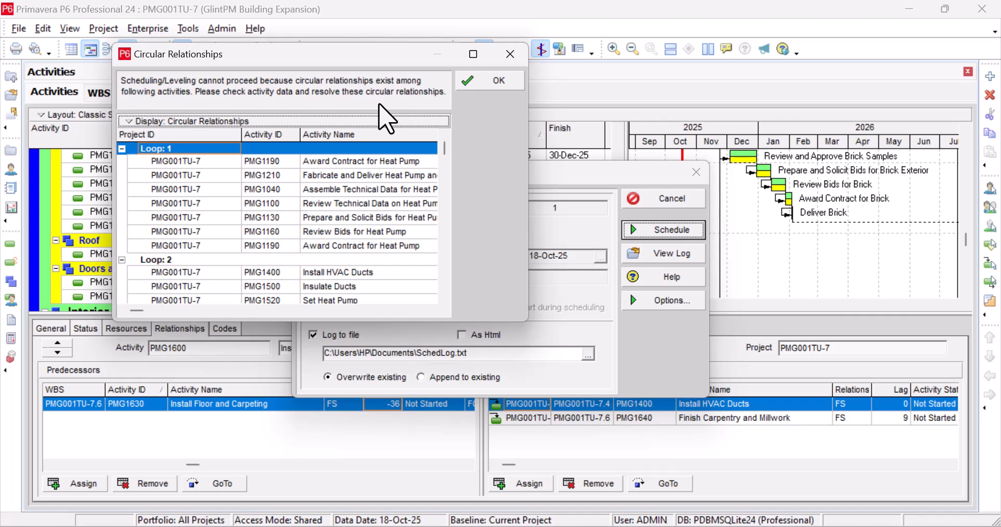
- Examine the activities listed under Loop 1 in the circular relationships report
scroll(324, 235, down, 2)
scroll(313, 234, up, 2)
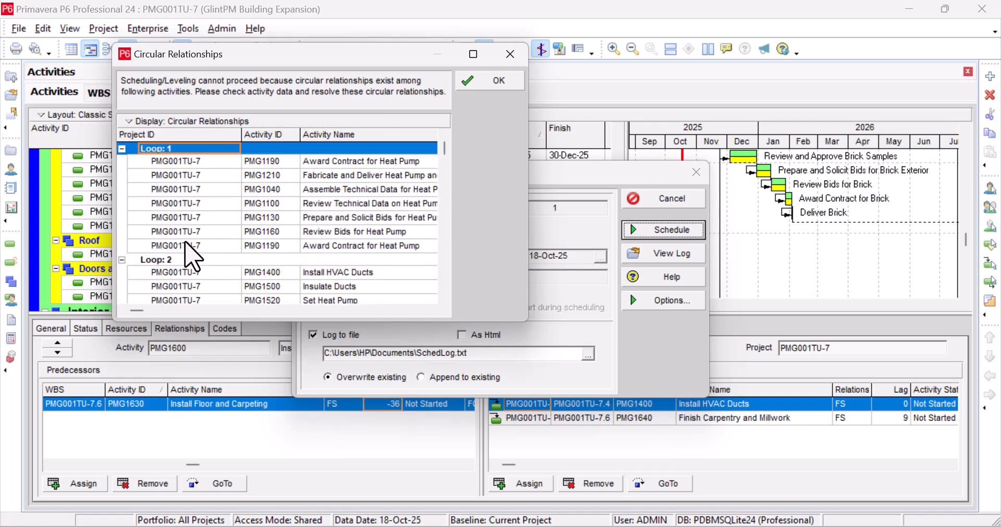
scroll(192, 255, down, 3)
scroll(197, 256, up, 3)
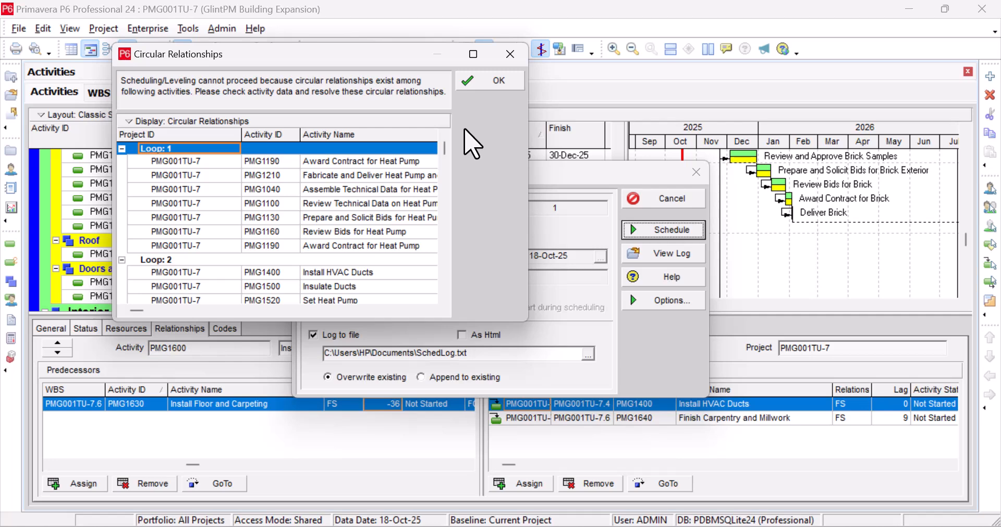
click(282, 164)
click(280, 175)
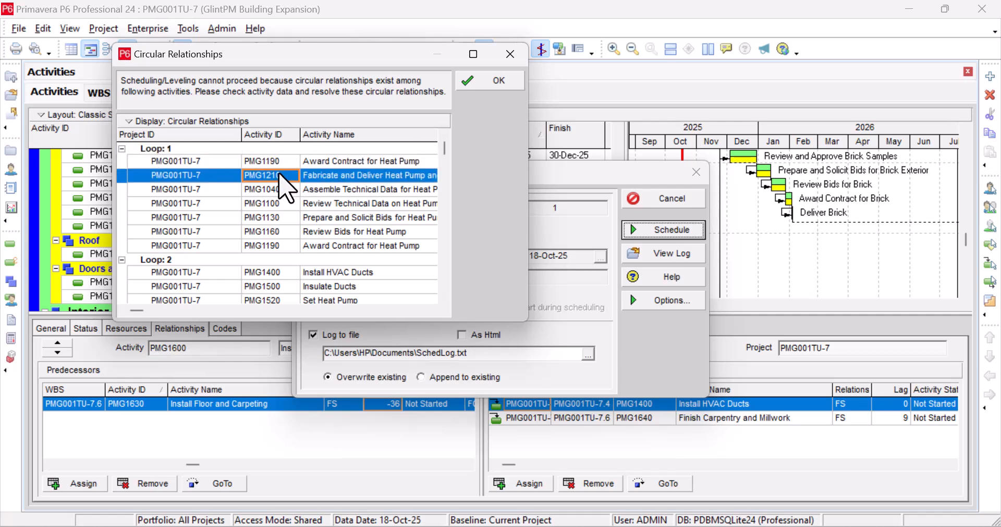
click(278, 189)
click(277, 203)
click(276, 231)
click(277, 245)
- Go through the activities listed under Loop 2 and dismiss the circular relationships report
scroll(285, 282, down, 2)
click(256, 218)
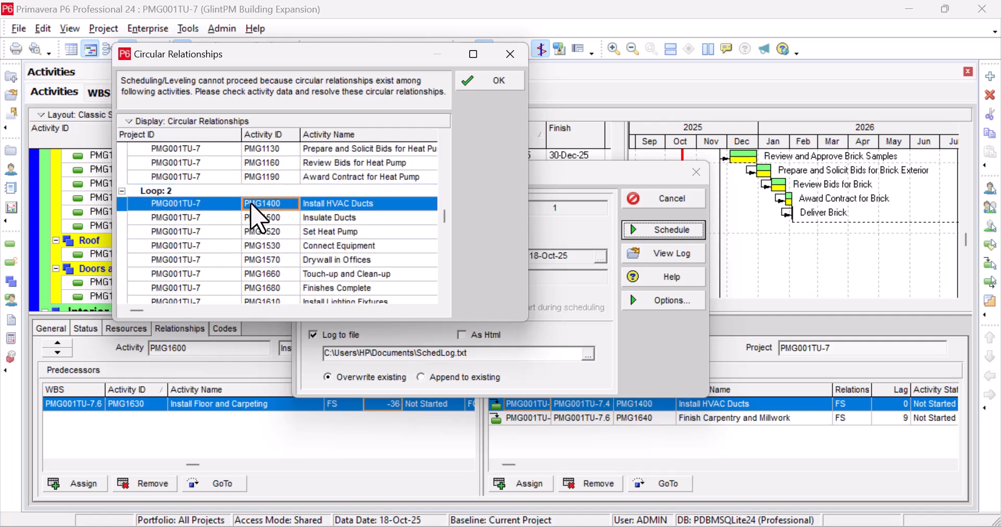
click(264, 246)
scroll(269, 274, down, 2)
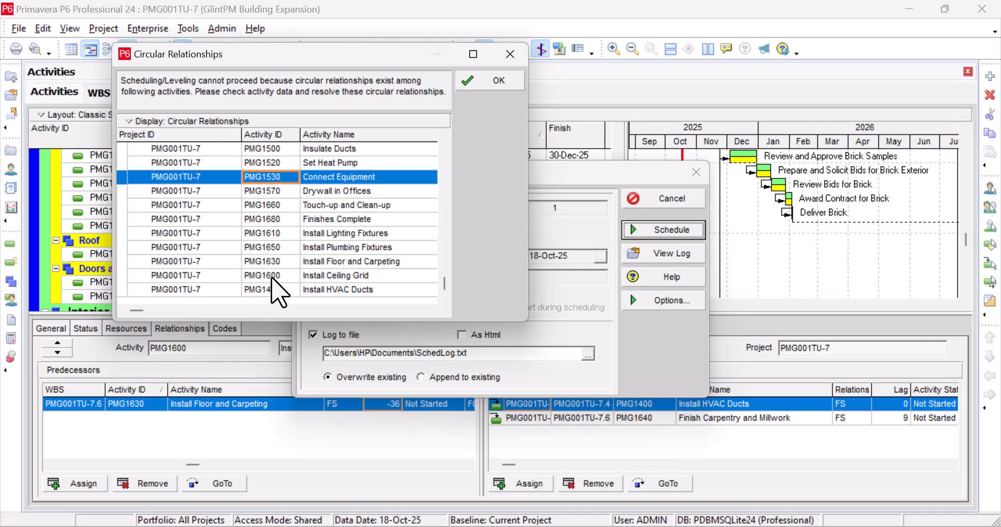
click(476, 84)
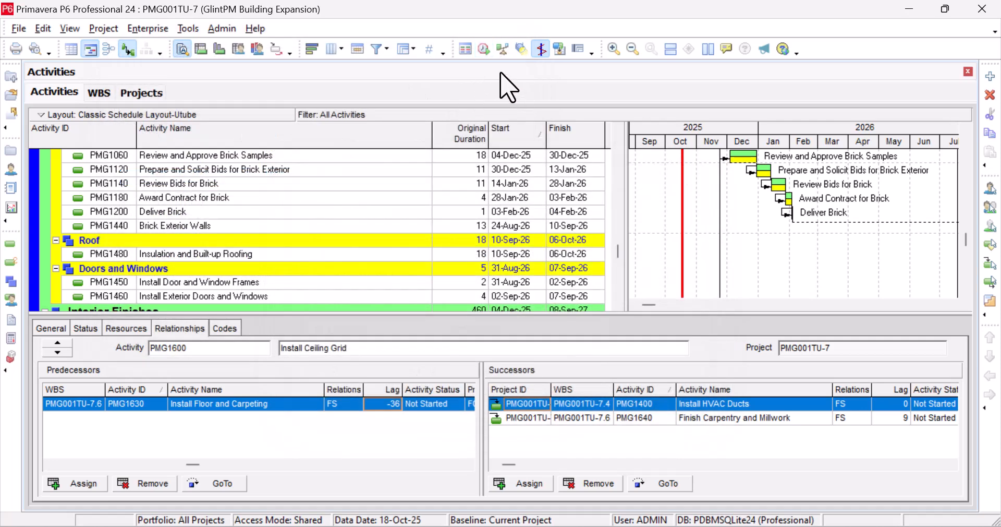
- Open the scheduling log from the Schedule dialog and highlight the Errors entry on detected schedule loops
mouse_move(628, 126)
mouse_down()
mouse_move(722, 124)
mouse_move(626, 143)
mouse_up()
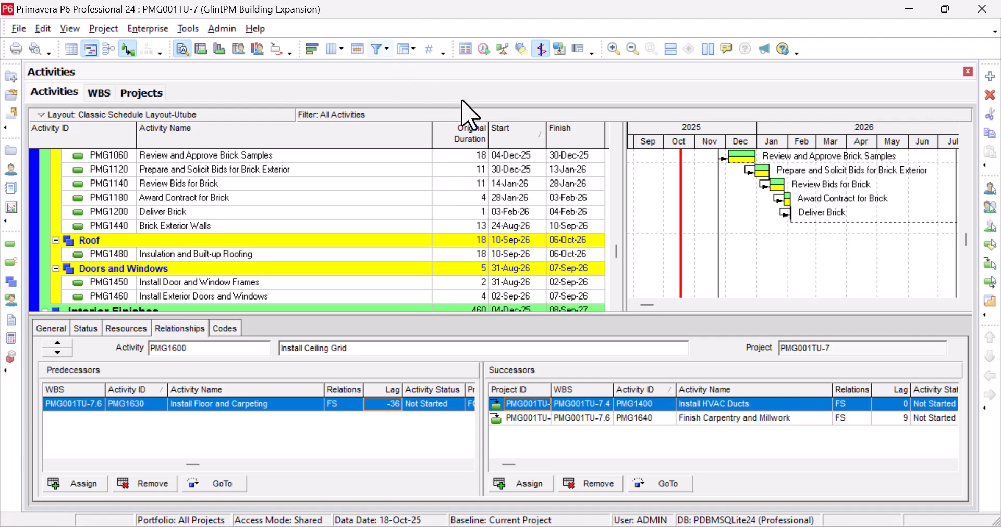
click(484, 50)
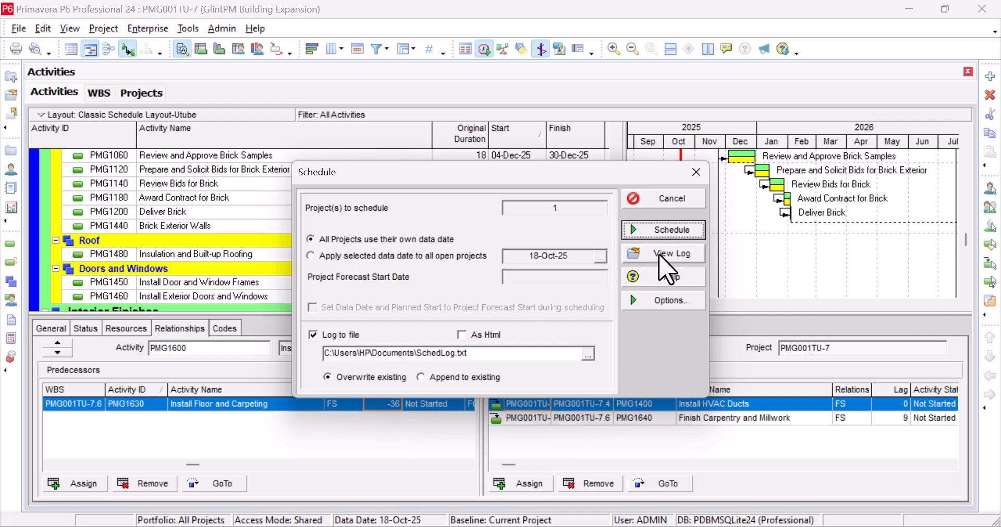
click(662, 252)
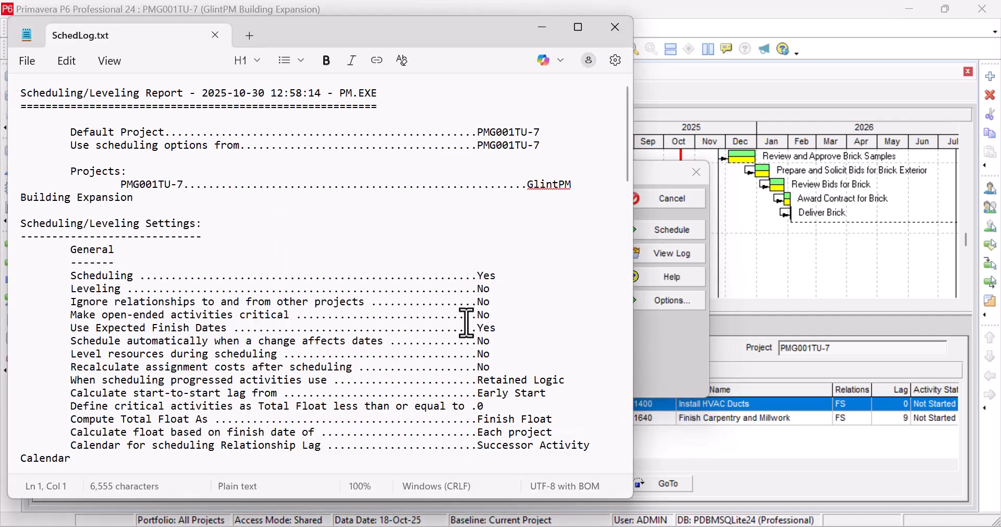
scroll(467, 321, down, 5)
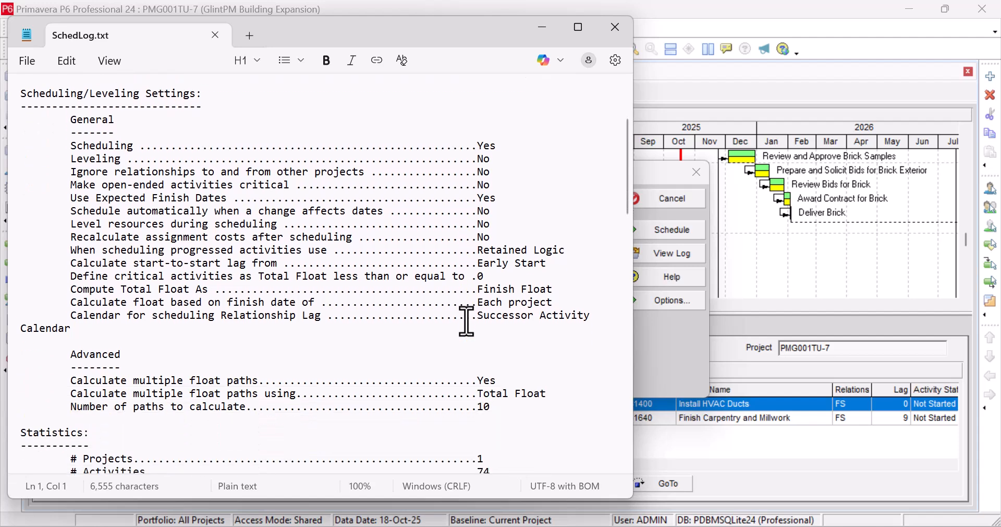
scroll(467, 321, down, 4)
scroll(467, 320, down, 4)
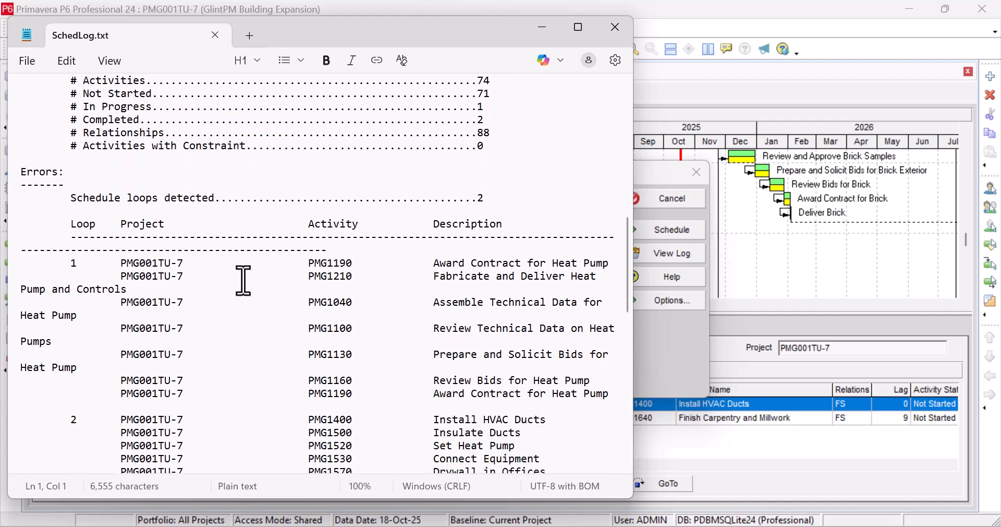
drag(22, 172, 496, 207)
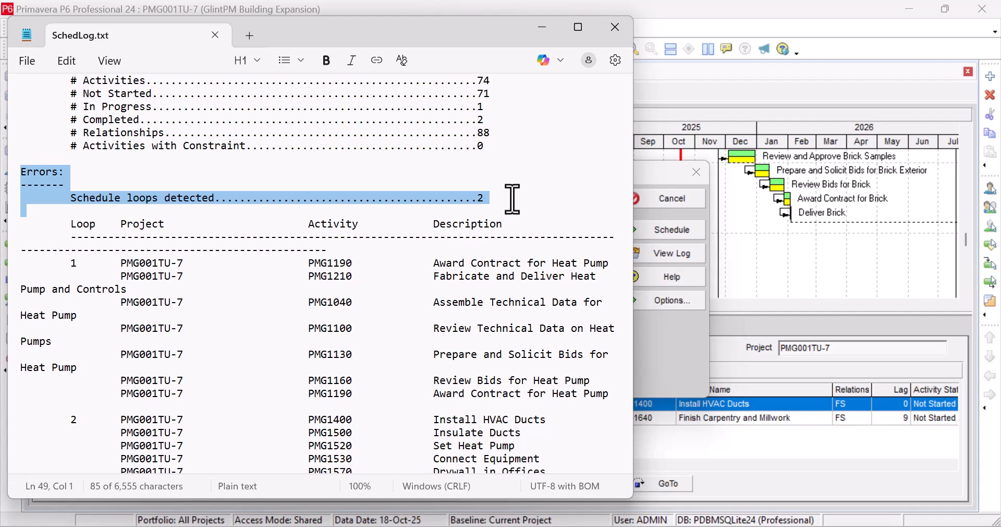
- Highlight the full activity listings of loop 2 and loop 1 in the log
scroll(284, 270, down, 2)
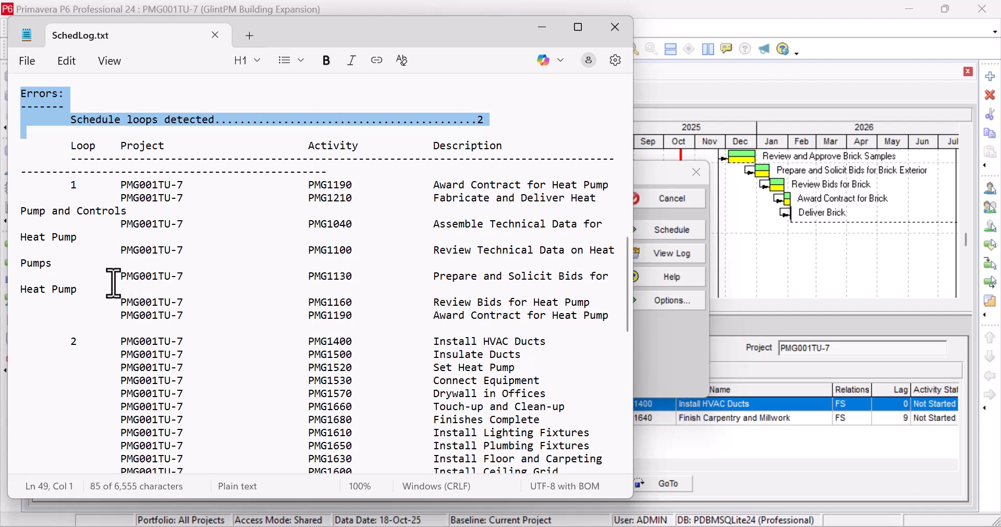
drag(67, 342, 274, 193)
scroll(279, 313, up, 7)
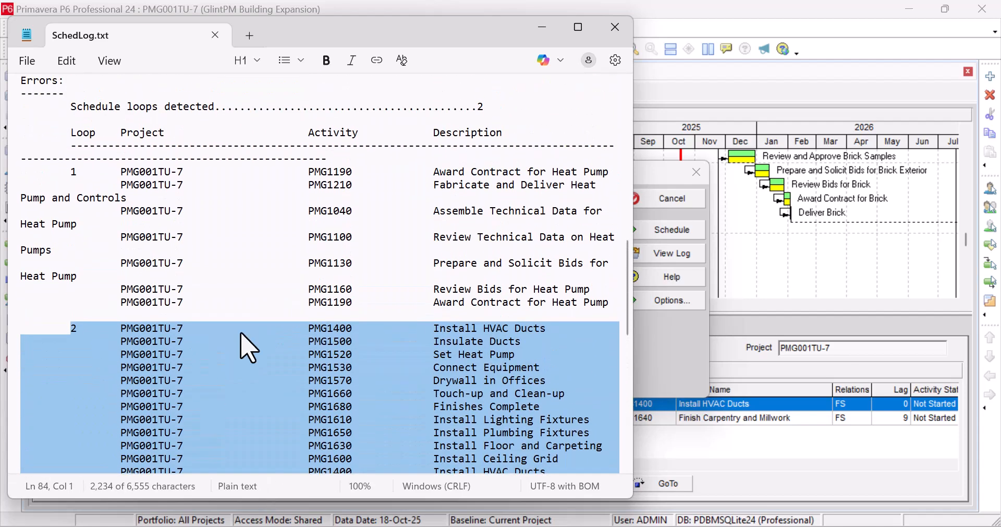
click(144, 376)
scroll(101, 230, up, 1)
drag(71, 211, 616, 342)
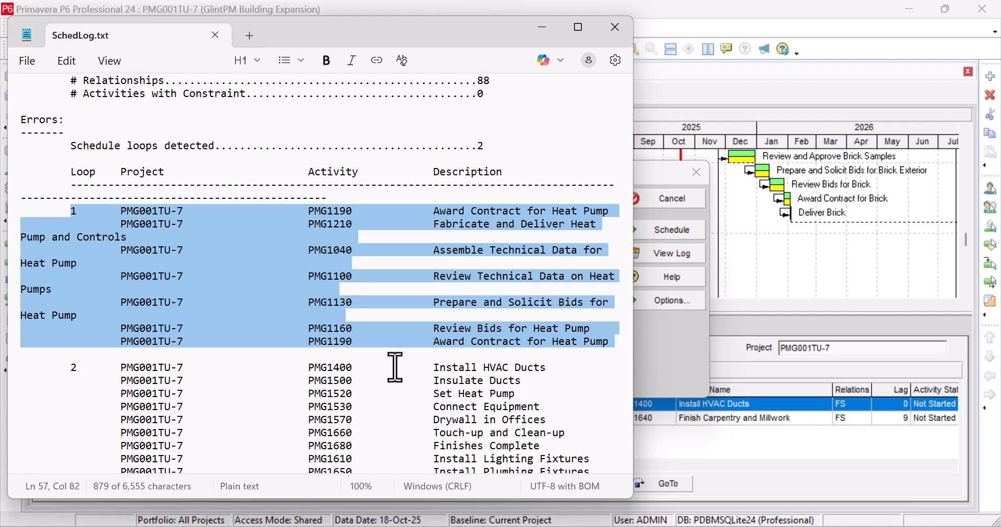
- Trace the sequence of the first activities in loop 1 of the log, from PMG1190 through PMG1210 to PMG1040
click(353, 214)
drag(357, 211, 307, 211)
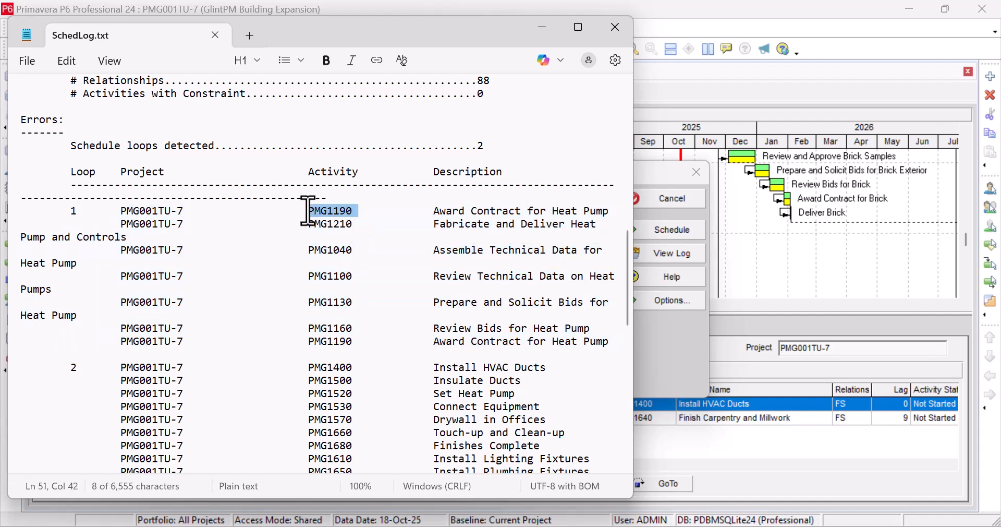
drag(359, 225, 296, 221)
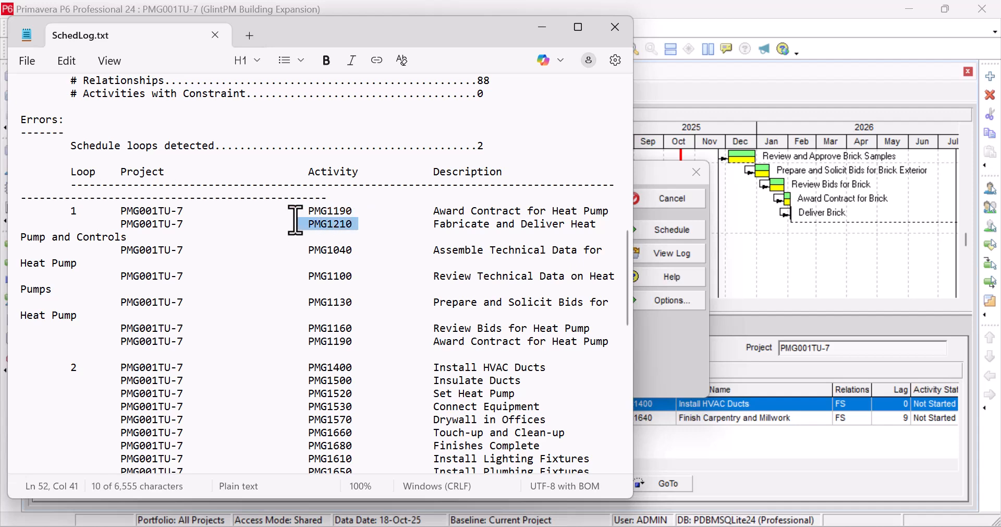
drag(357, 250, 327, 250)
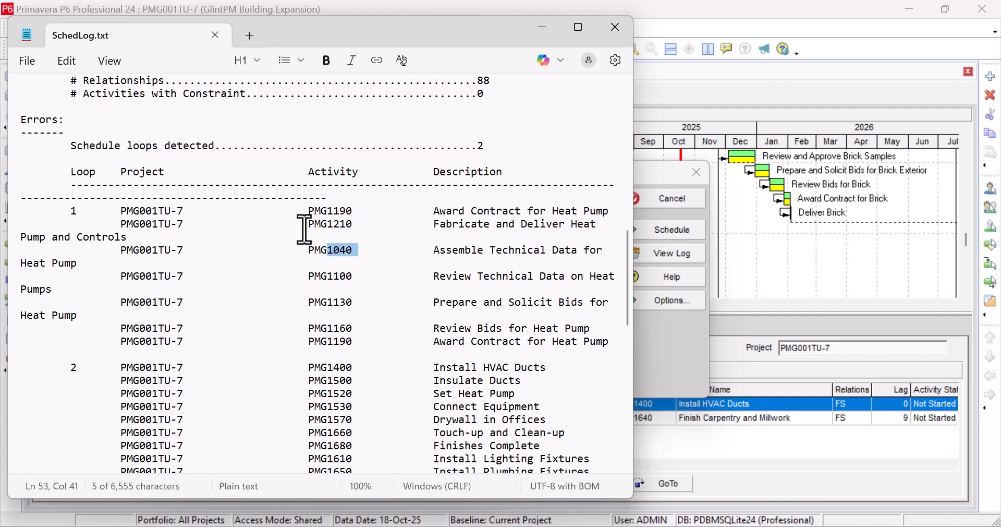
drag(307, 211, 361, 214)
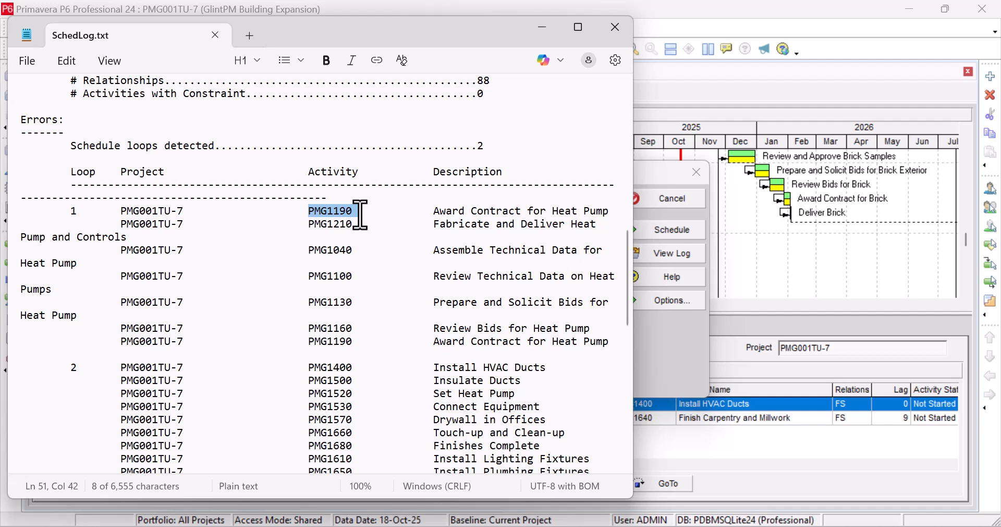
click(362, 213)
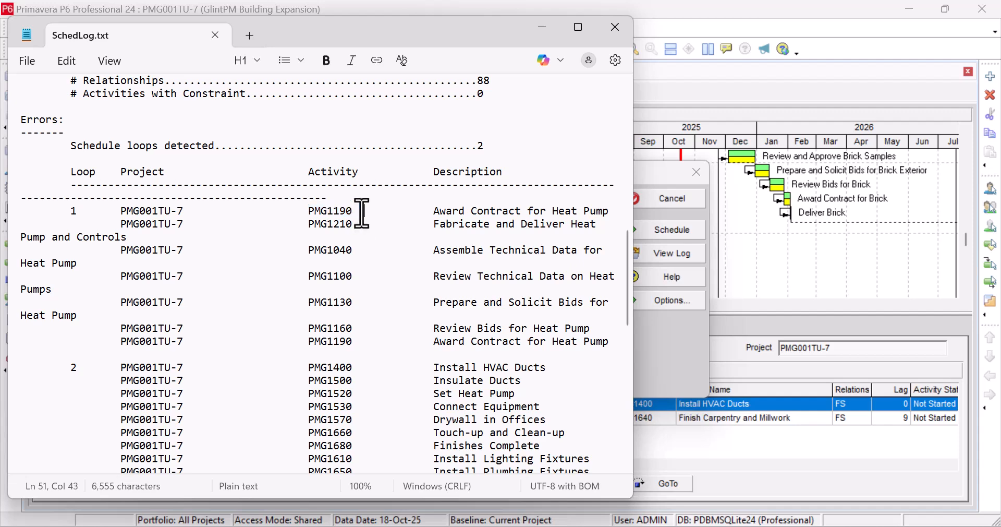
- Compare the first and last entries of loop 1 in the log and highlight its starting activity, PMG1190
drag(353, 213, 306, 214)
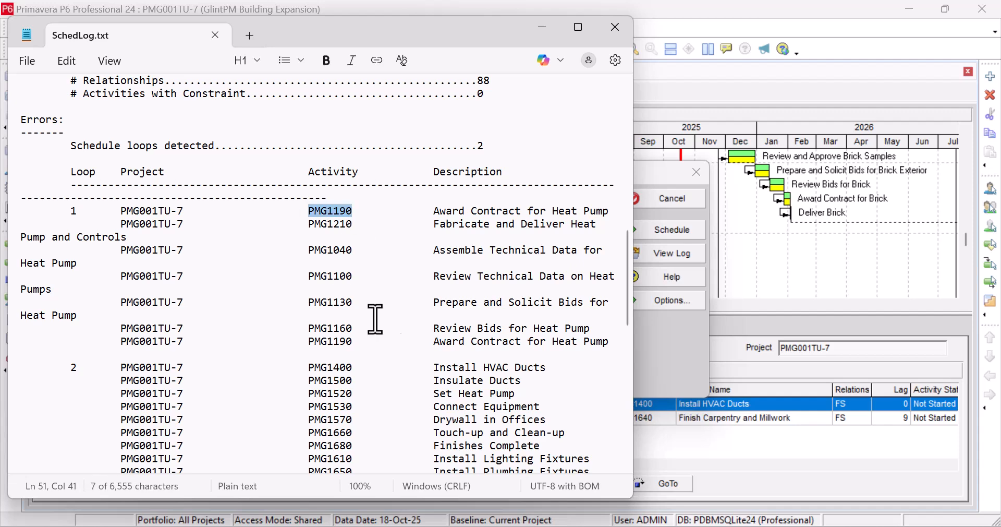
click(357, 342)
drag(357, 342, 300, 342)
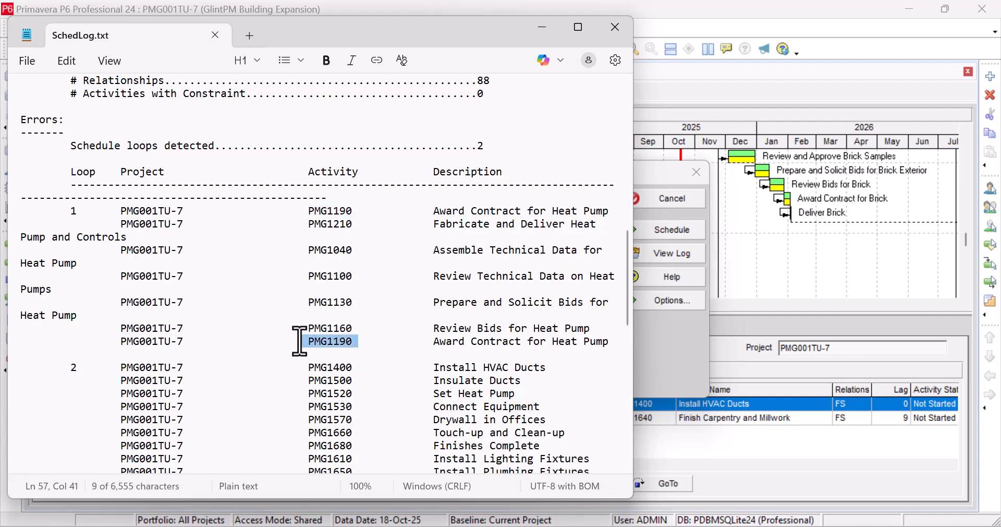
drag(315, 212, 359, 212)
drag(309, 340, 367, 339)
key(ctrl+c)
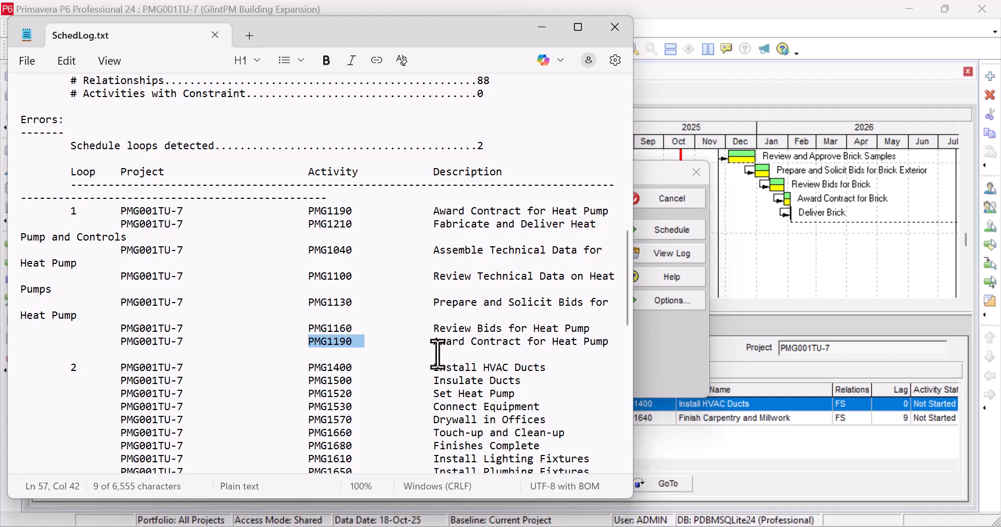
drag(308, 211, 613, 344)
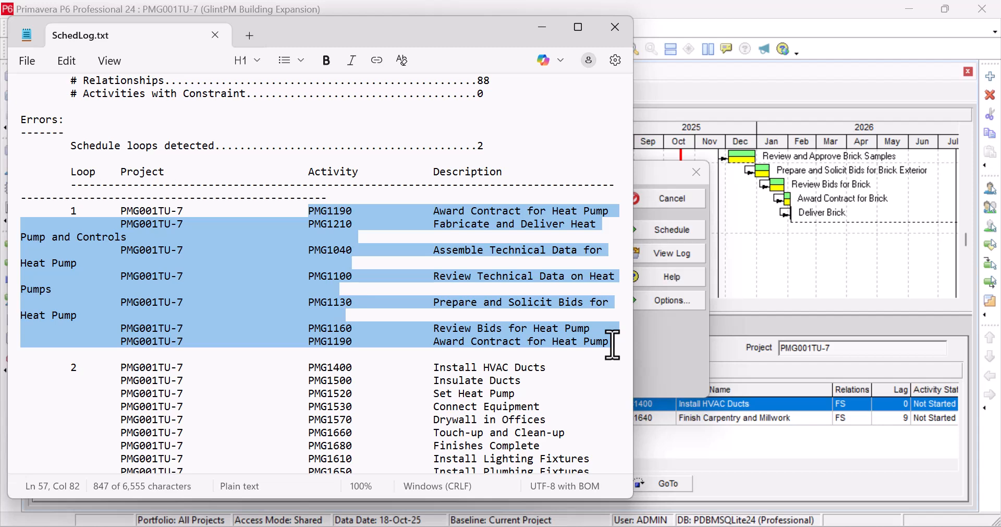
click(360, 211)
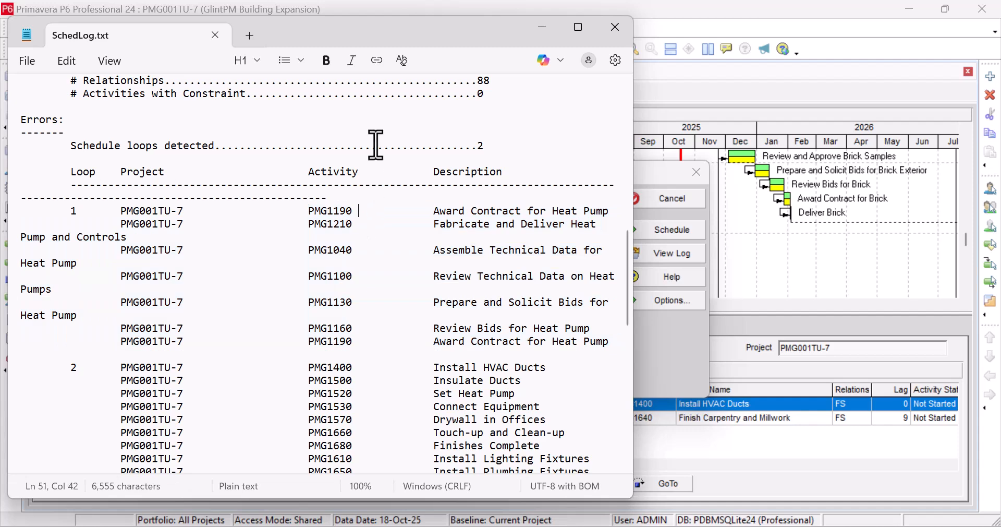
drag(352, 212, 312, 212)
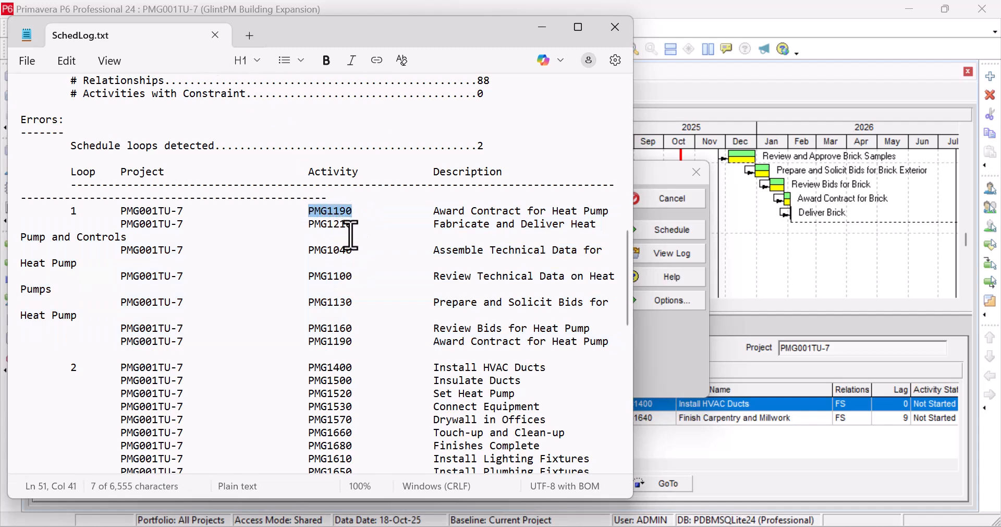
- Close the Schedule dialog and arrange the project window side by side with the SchedLog.txt window
drag(323, 45, 771, 35)
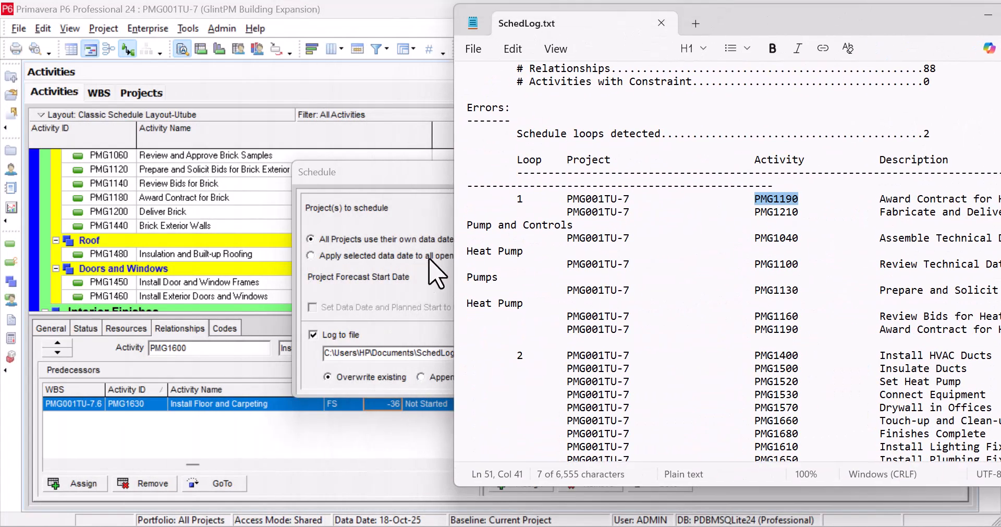
click(394, 176)
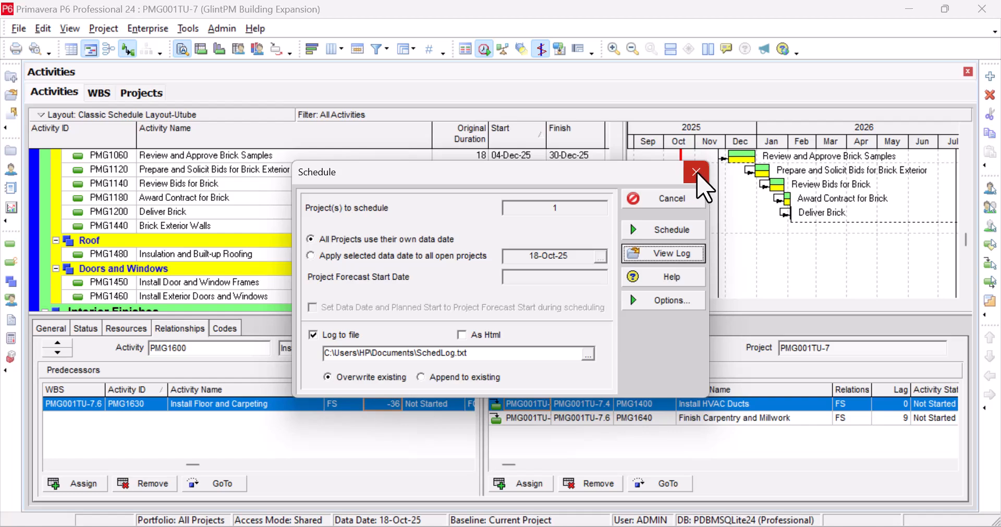
click(698, 173)
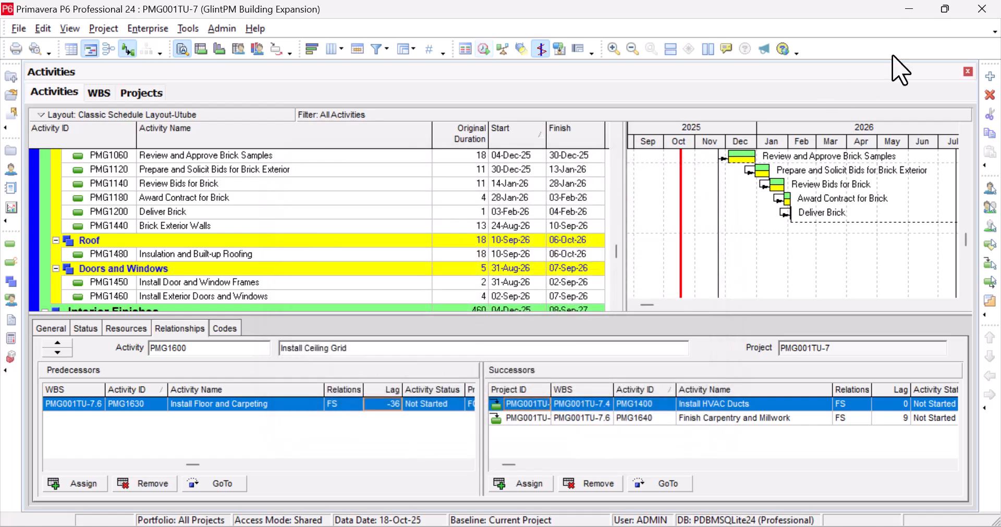
click(945, 8)
drag(799, 214, 698, 217)
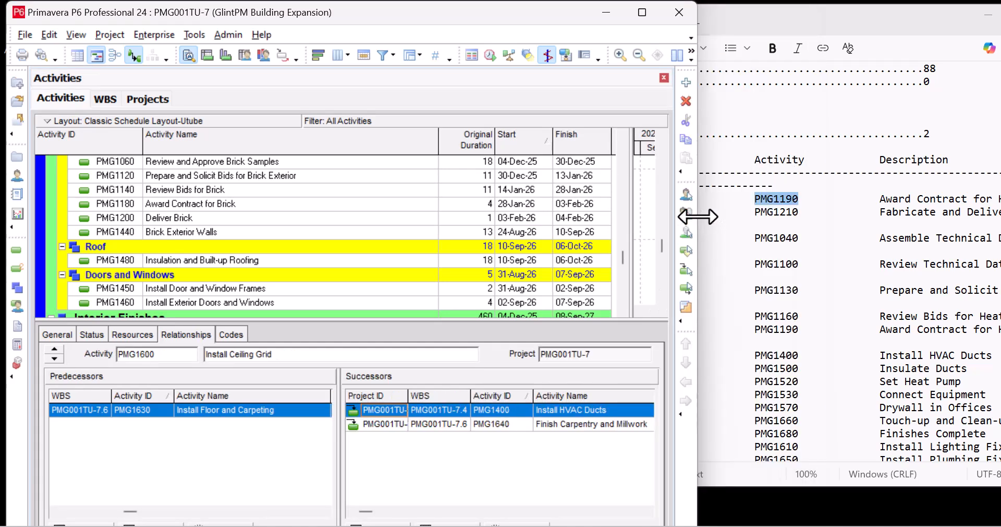
drag(379, 21, 359, 4)
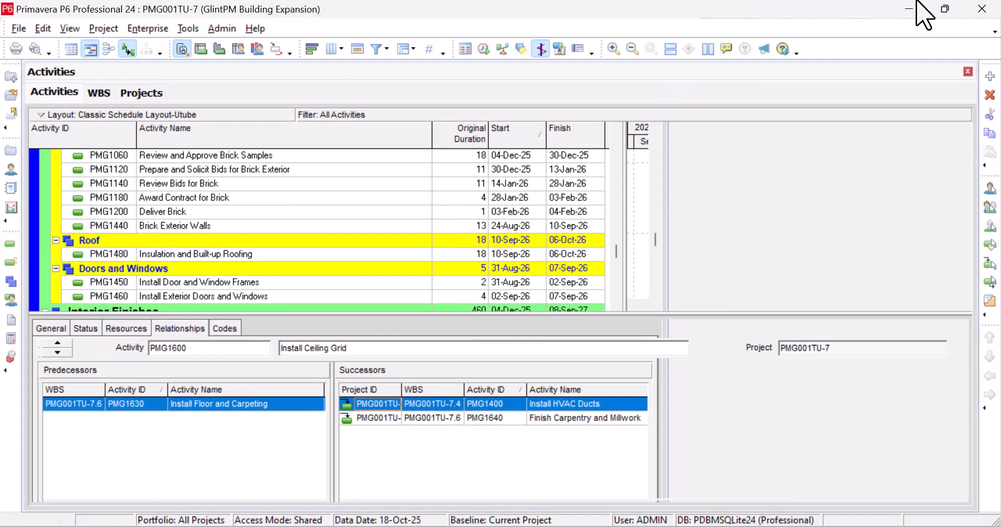
click(946, 9)
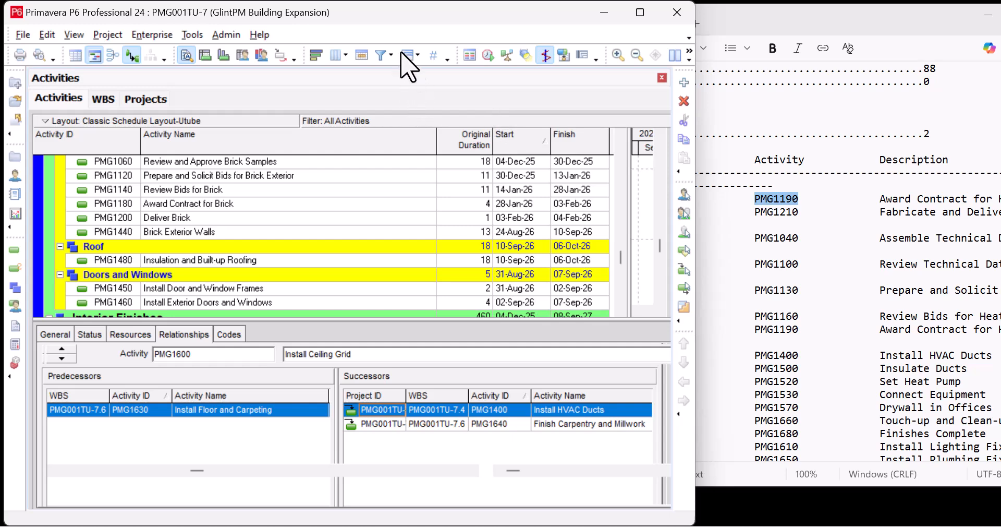
- Reposition the project window and narrow the SchedLog.txt window so the activities and the loop listing can be read side by side
drag(378, 21, 385, 13)
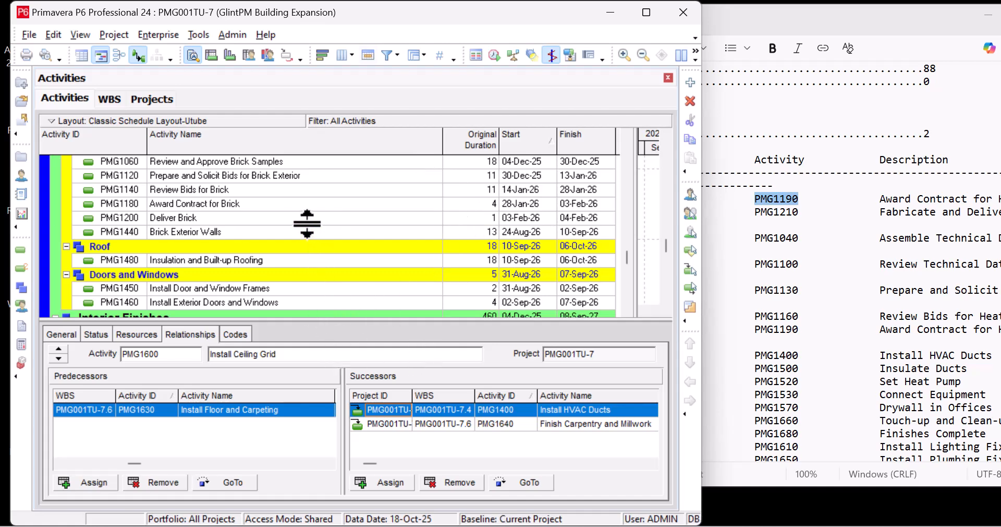
click(115, 218)
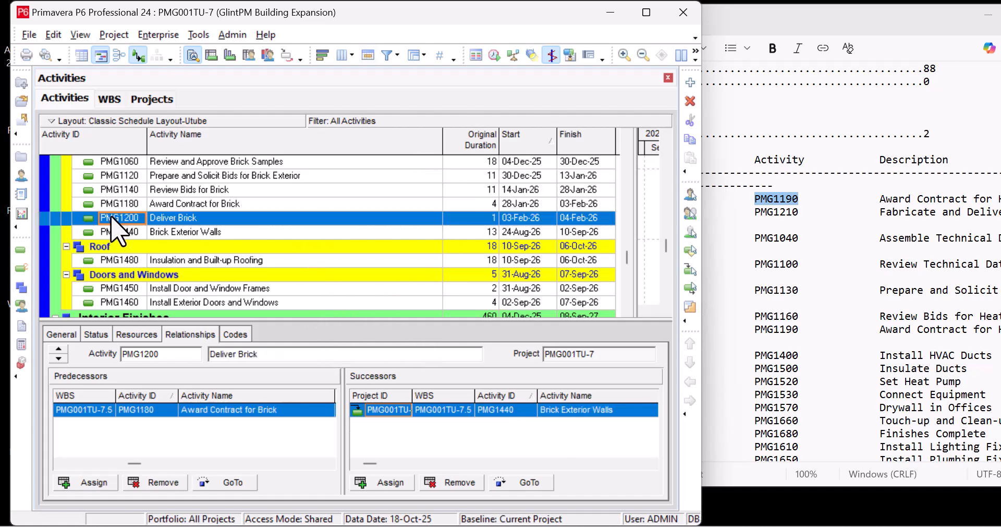
click(792, 231)
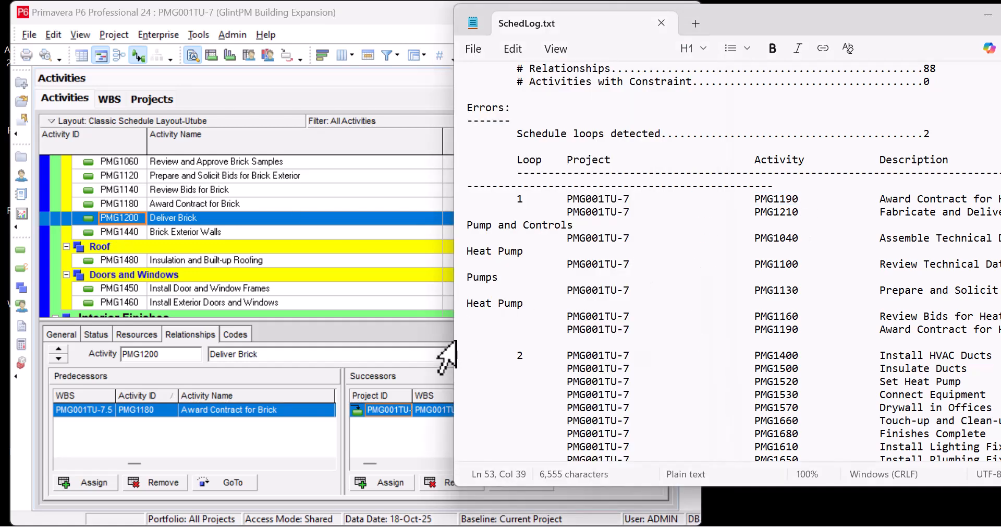
drag(455, 344, 523, 329)
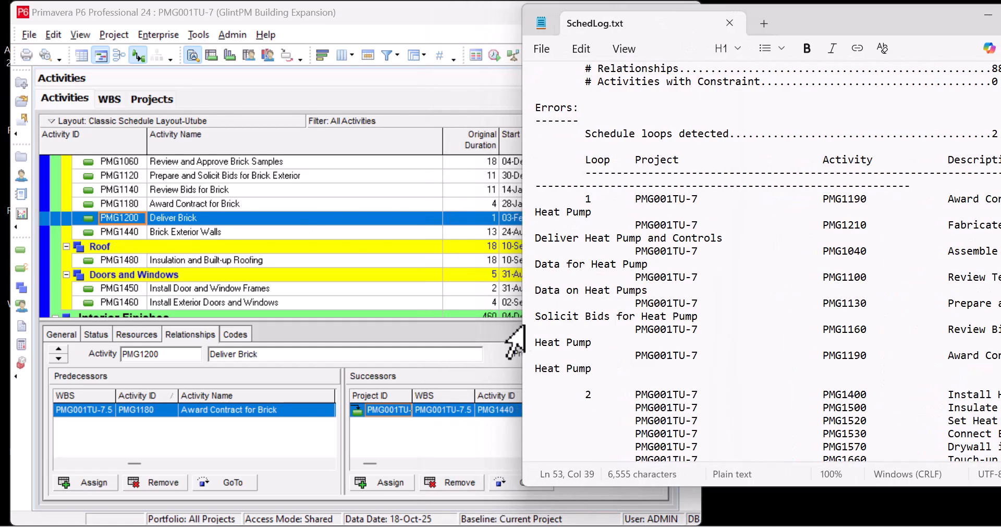
click(859, 204)
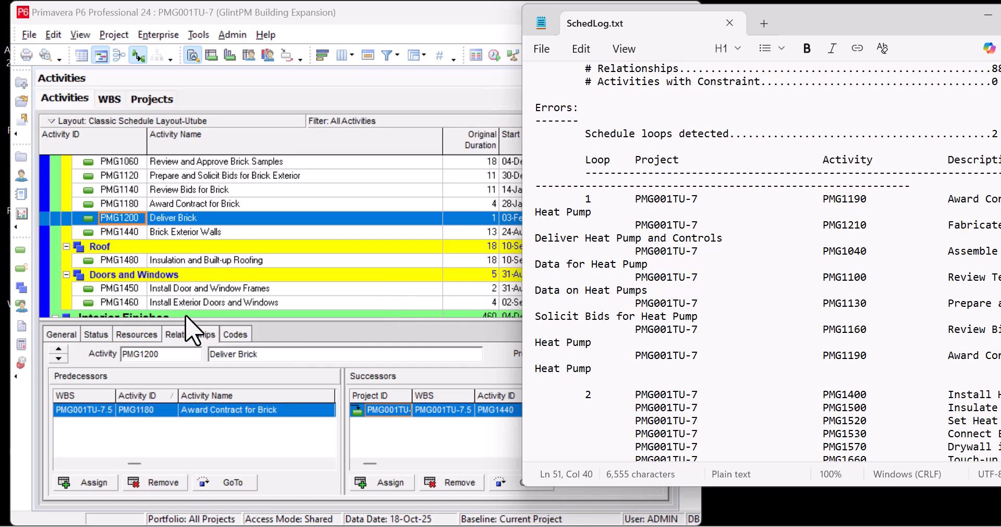
- Find activity PMG1190 in the activity table and move the Find dialog clear of the list
click(124, 203)
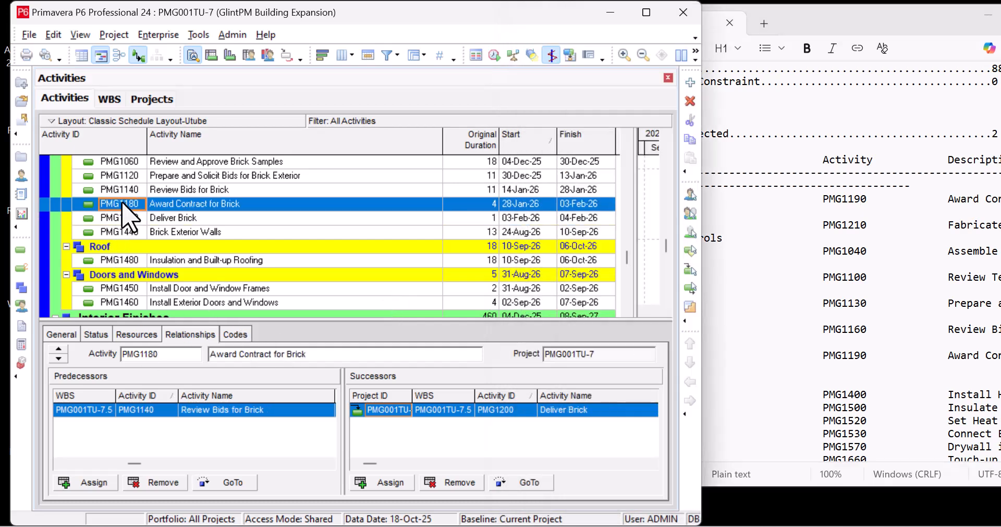
key(ctrl+f)
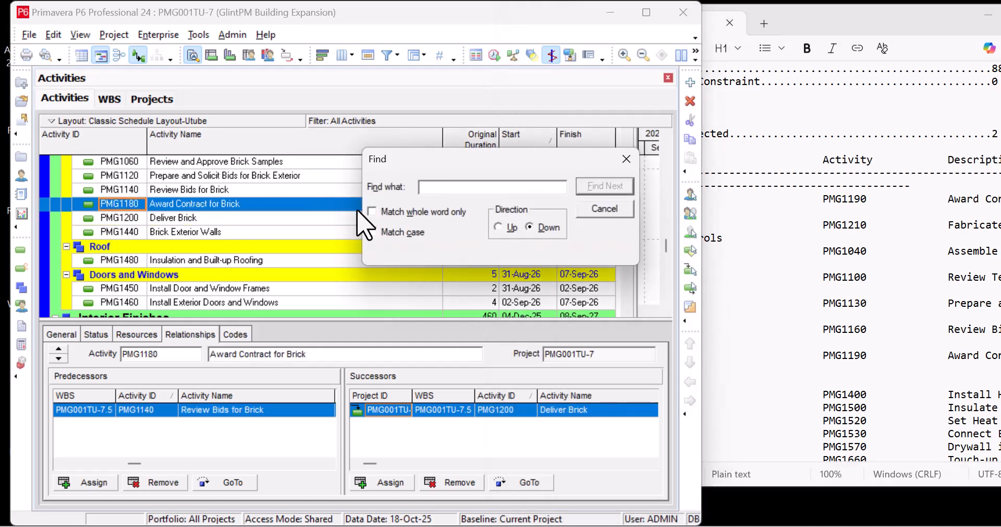
key(ctrl+v)
click(609, 189)
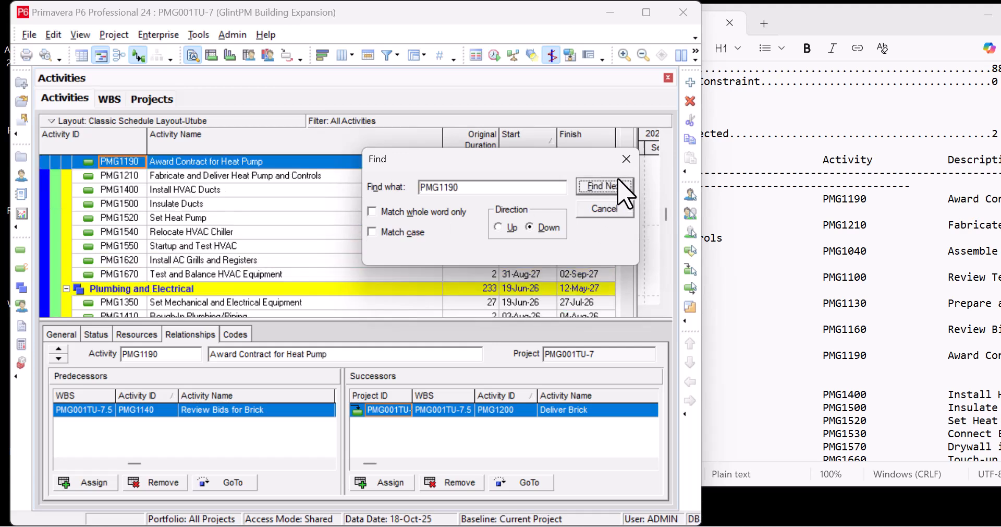
drag(536, 161, 305, 43)
scroll(308, 205, up, 2)
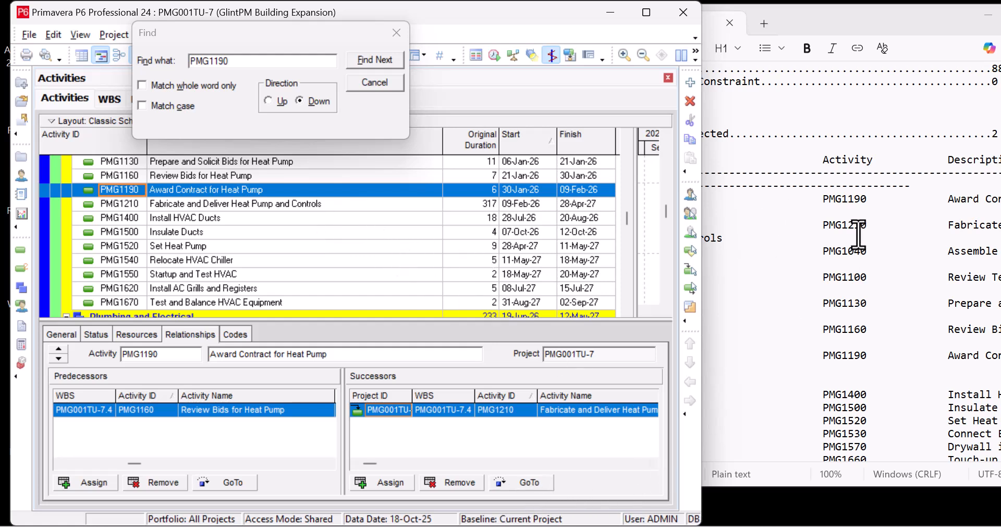
- Follow the successor chain from PMG1190 through PMG1210, PMG1040 and PMG1100 to PMG1130, checking it against loop 1 in the log
drag(846, 224, 884, 225)
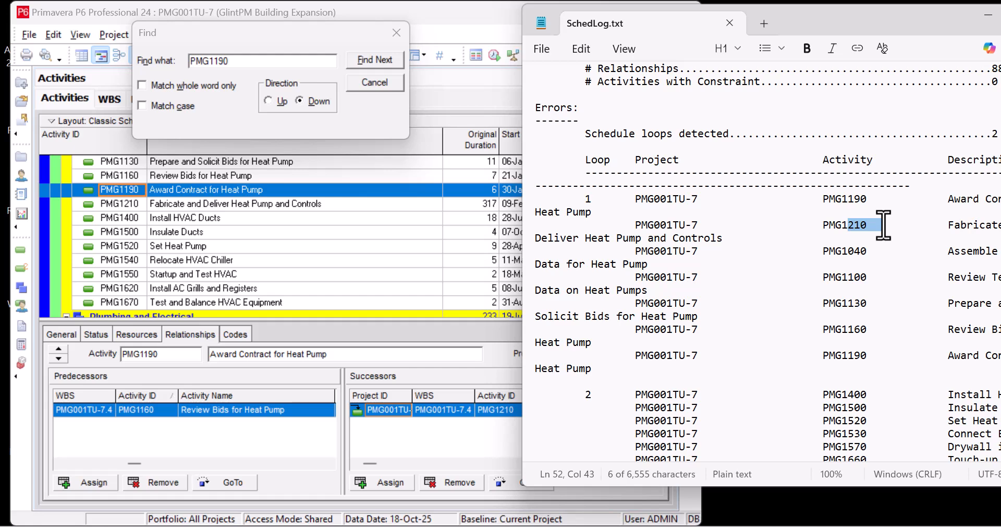
click(354, 188)
click(530, 482)
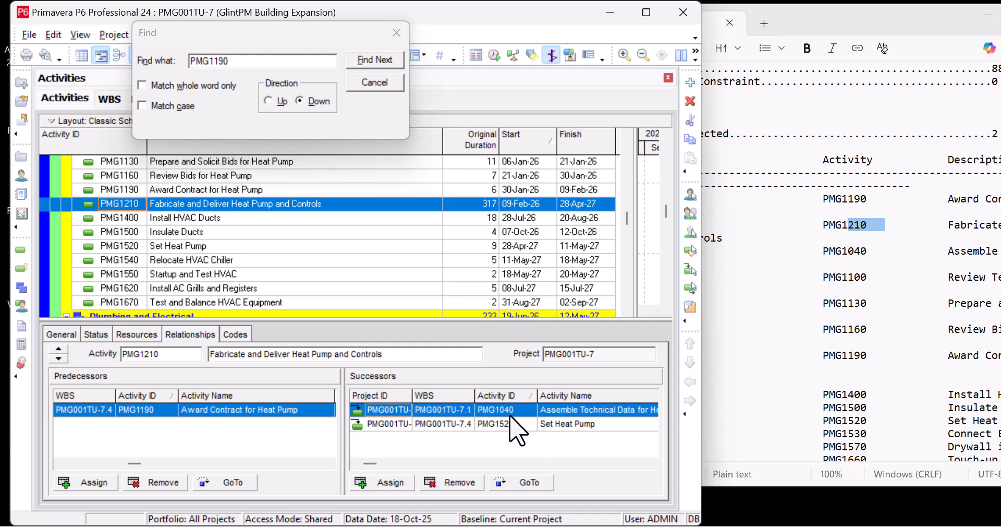
click(537, 486)
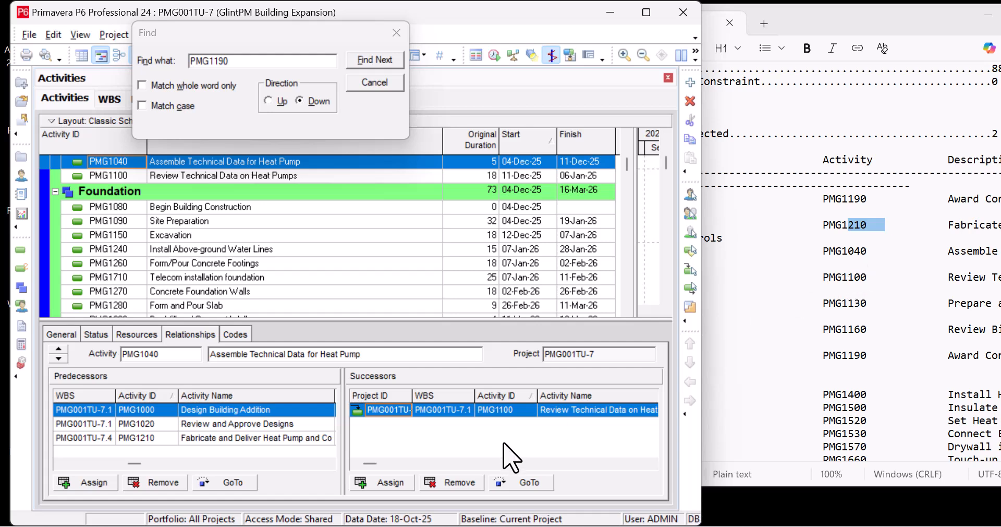
click(538, 486)
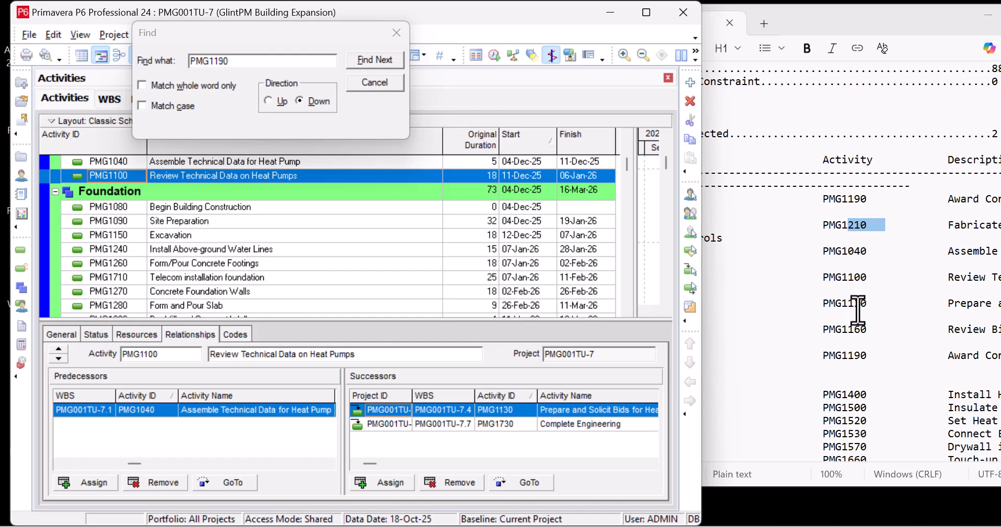
click(536, 482)
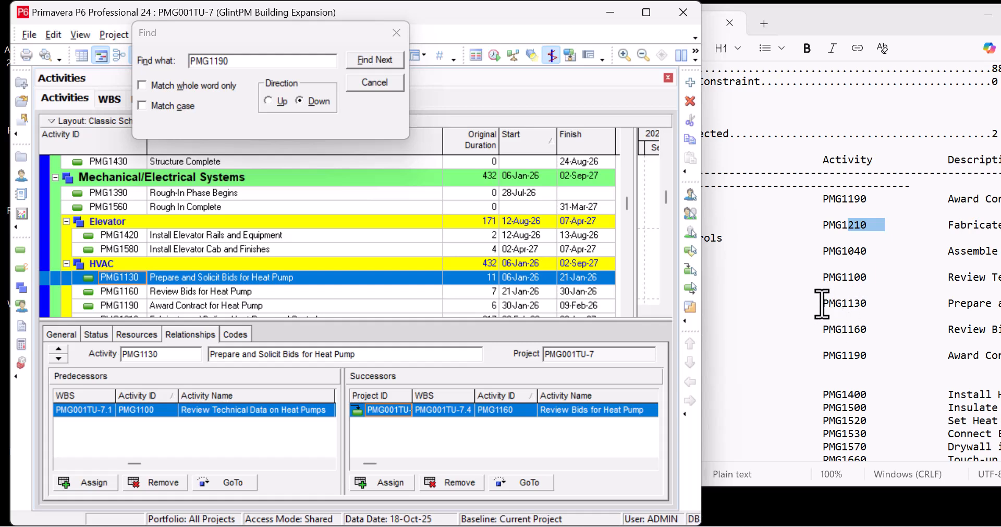
drag(823, 304, 867, 303)
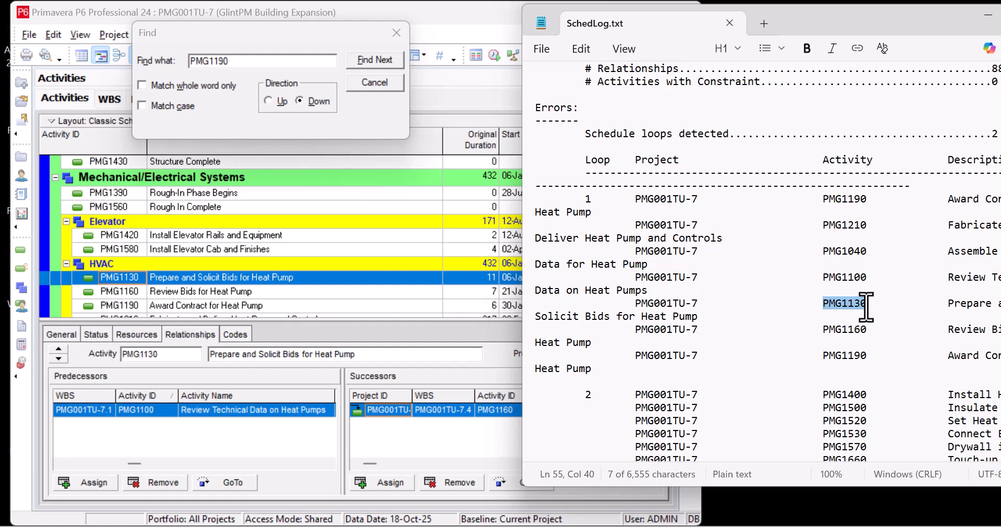
click(855, 334)
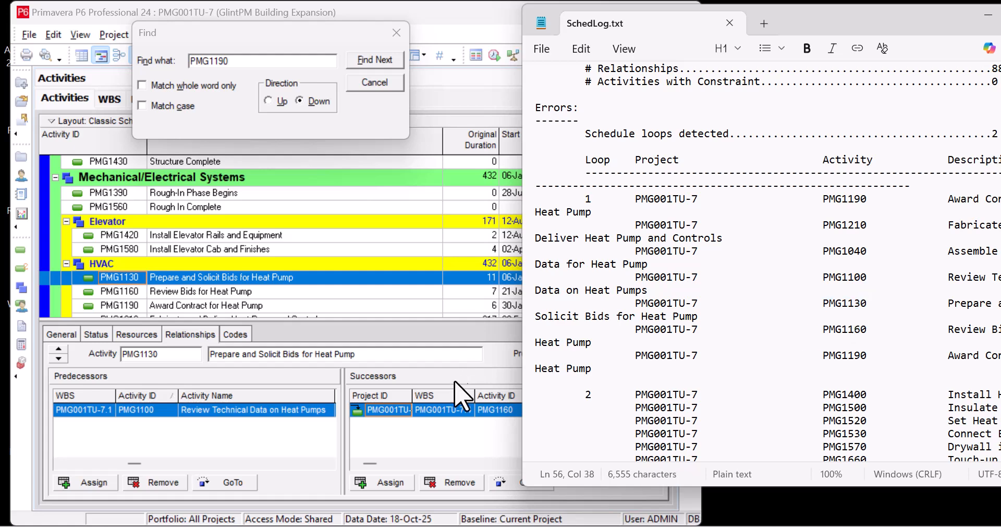
- Go to successor PMG1160, remove its successor relationship to PMG1190, and close the Find dialog
click(436, 449)
click(528, 482)
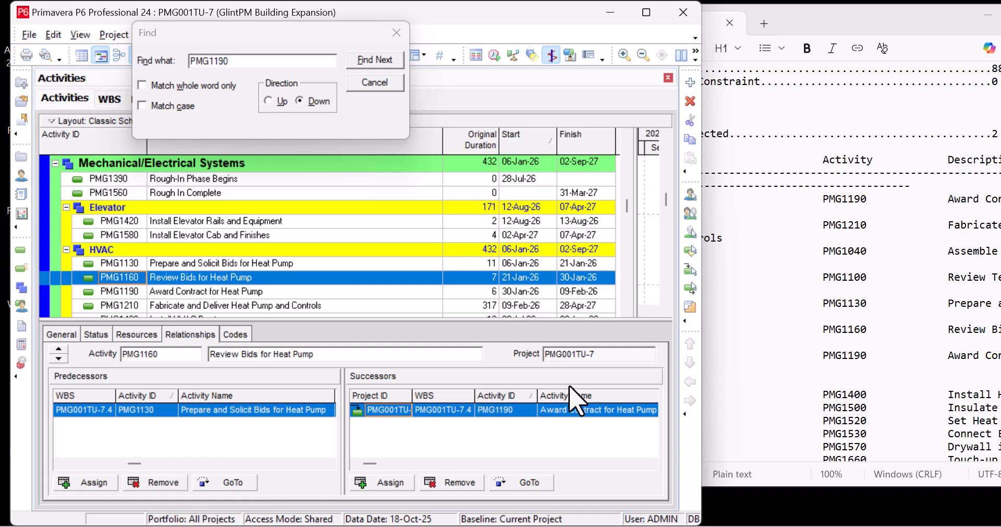
click(452, 483)
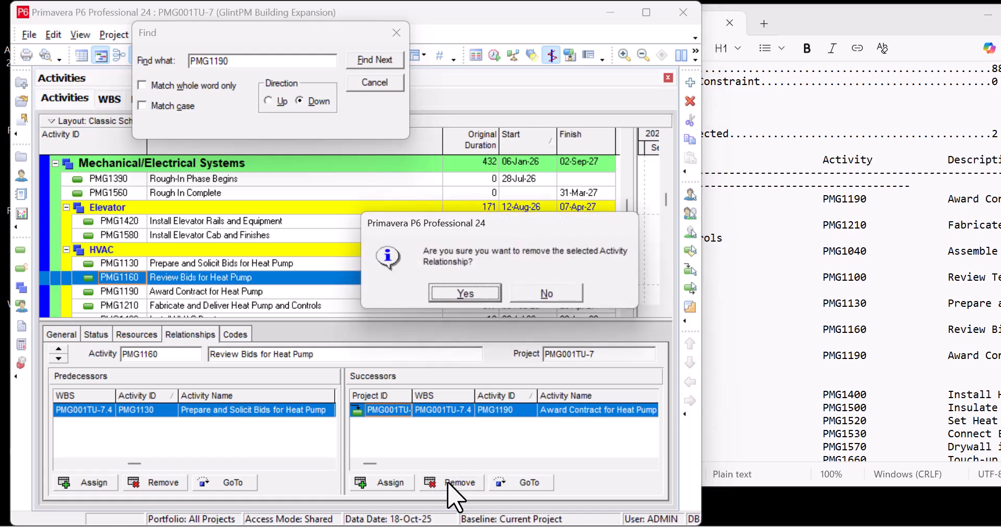
click(463, 294)
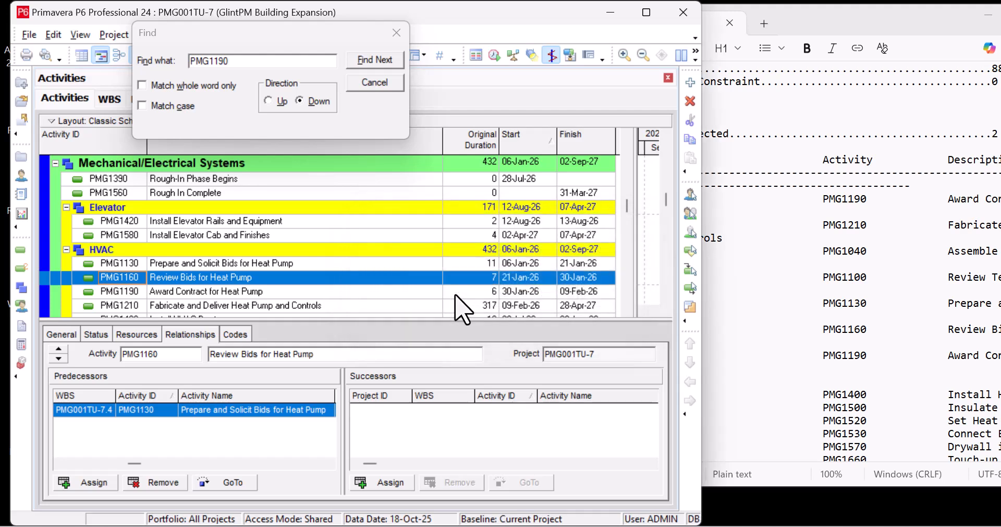
click(396, 32)
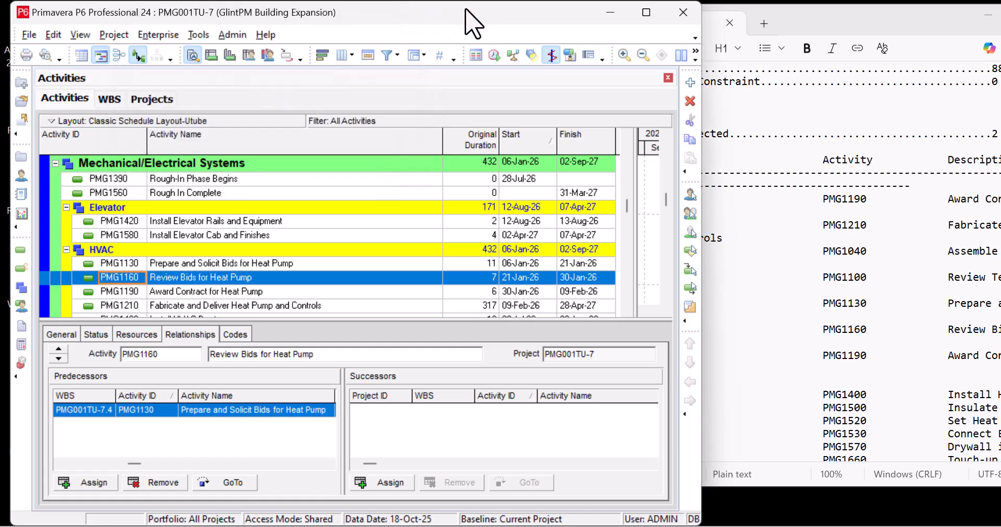
- Reschedule the project, review the activities listed under Circular Relationships, and dismiss the list
click(494, 55)
click(663, 230)
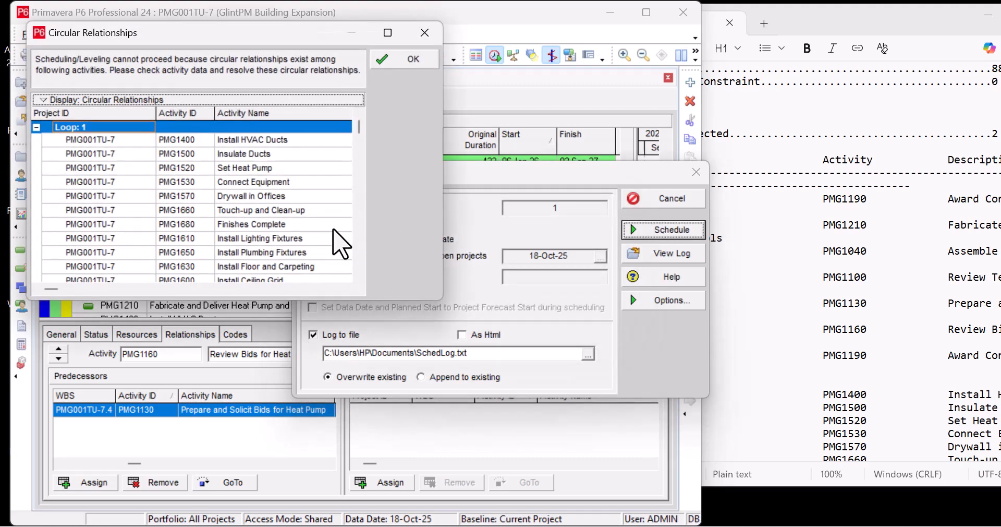
scroll(306, 237, down, 1)
scroll(300, 236, up, 1)
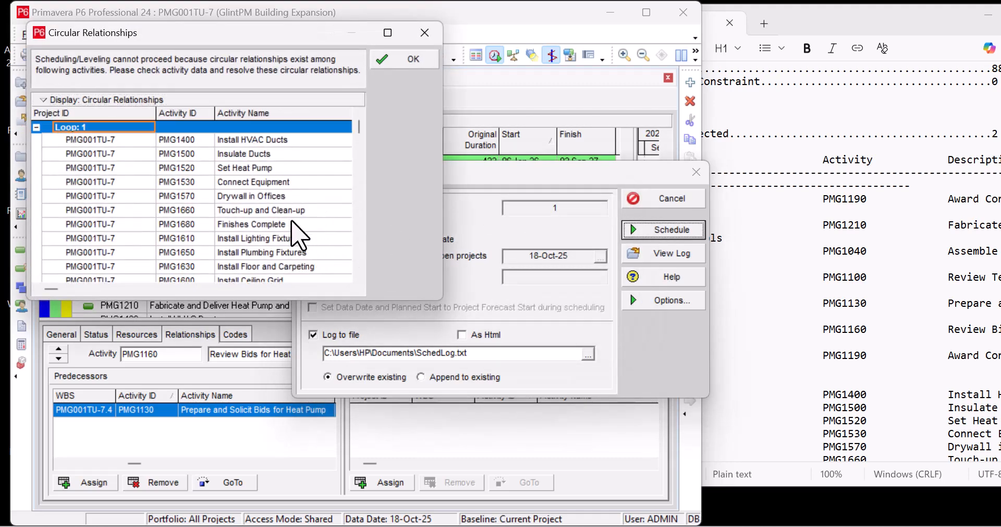
scroll(300, 237, down, 1)
scroll(300, 235, up, 1)
scroll(300, 235, down, 1)
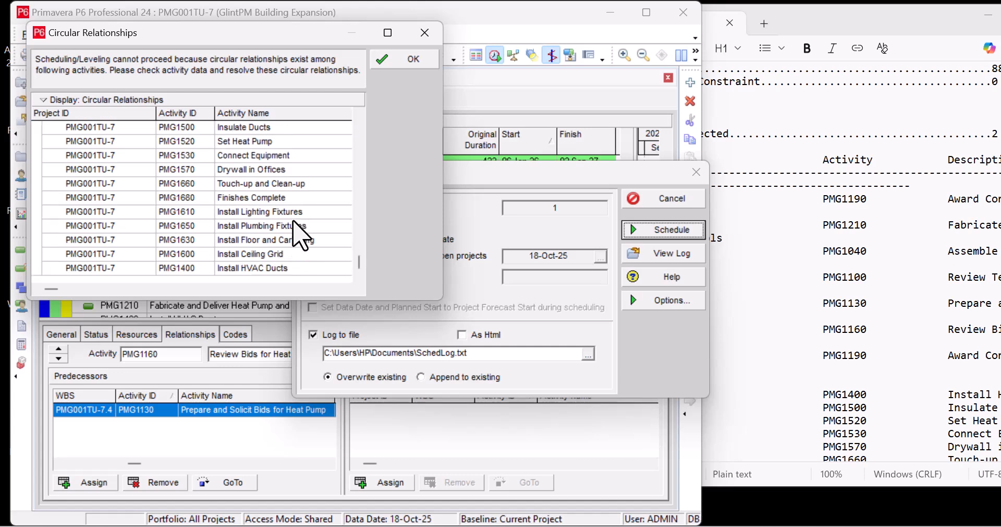
scroll(301, 236, up, 1)
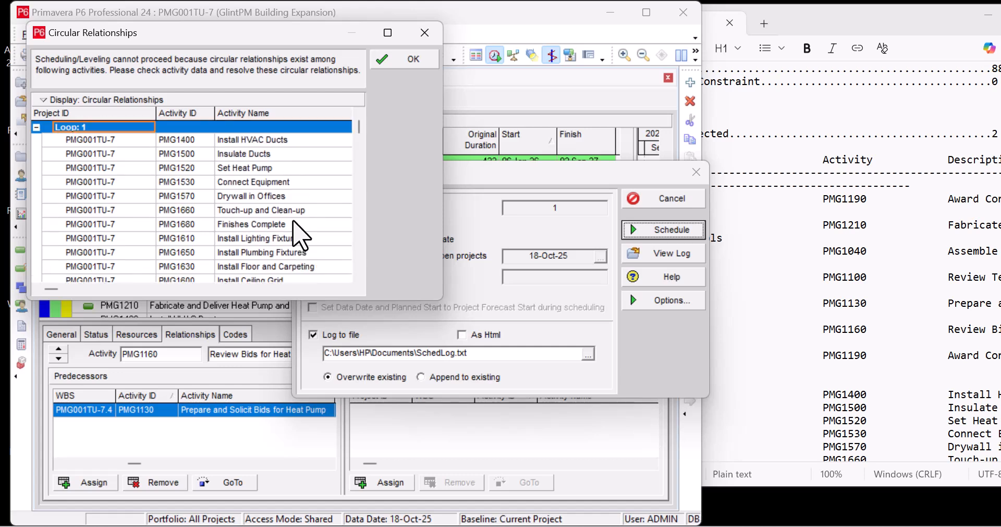
click(415, 73)
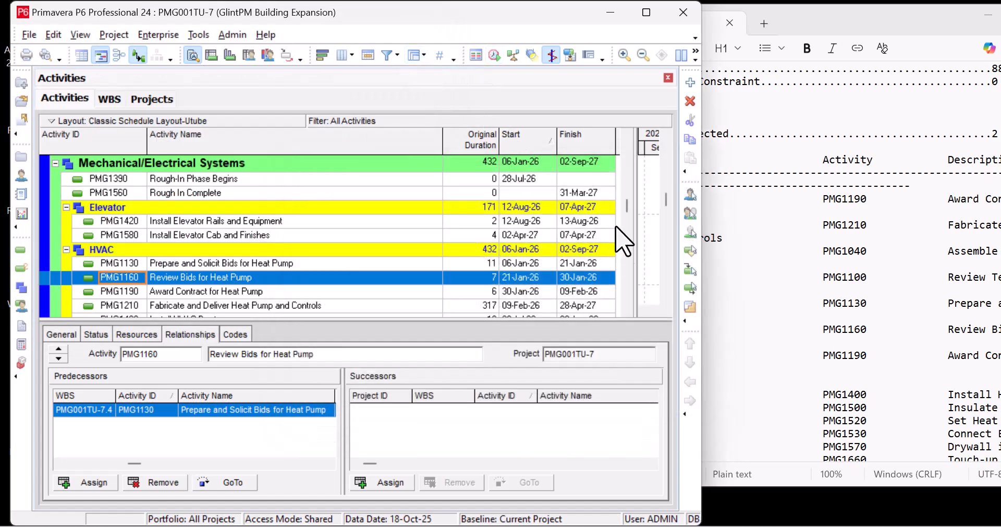
- Open the updated schedule log from the Schedule dialog and maximize its window
click(495, 54)
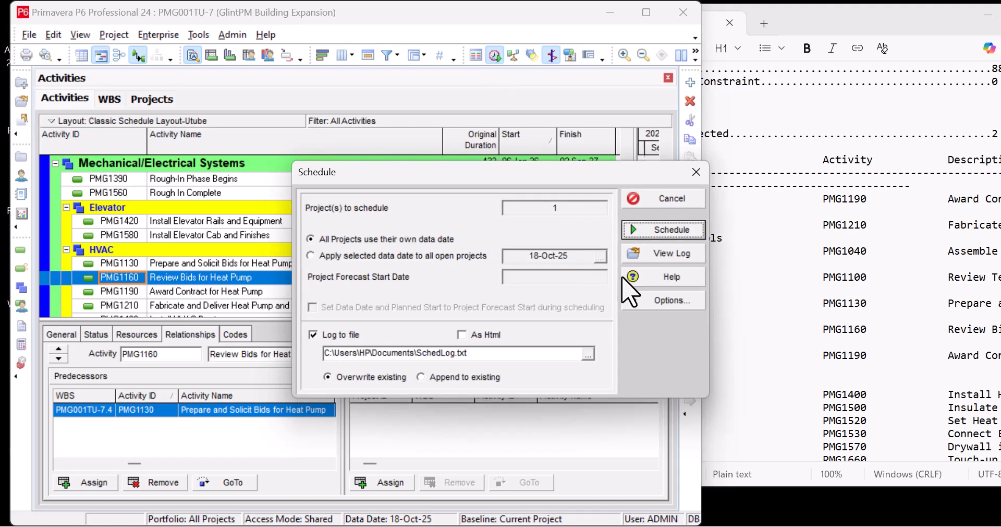
click(662, 254)
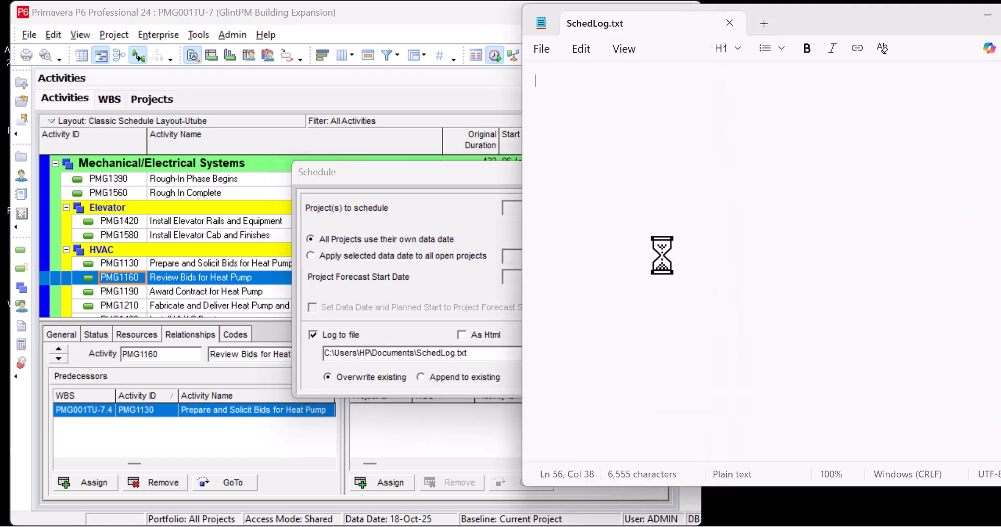
drag(963, 21, 529, 68)
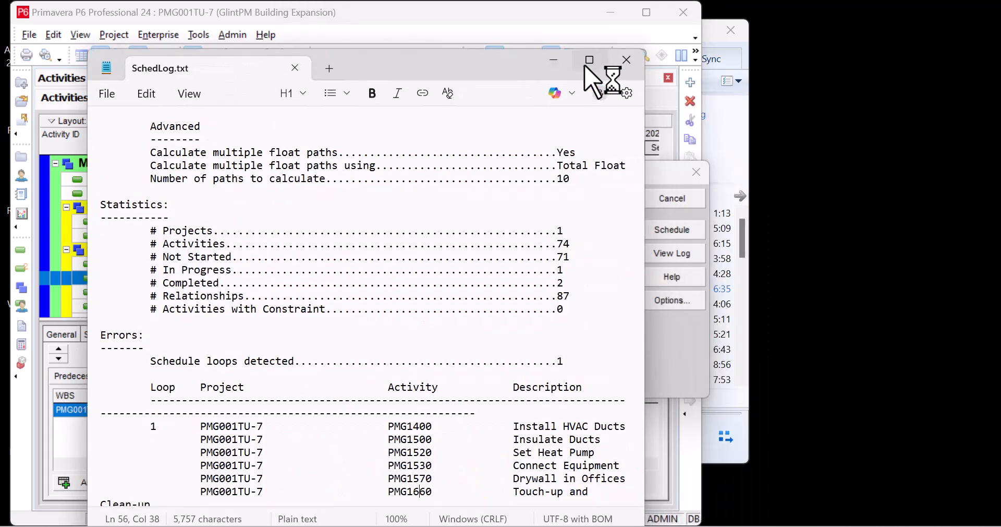
click(591, 61)
- Highlight the detected schedule loops entry under Errors and the full activity listing of loop 1 in the log
scroll(542, 304, down, 2)
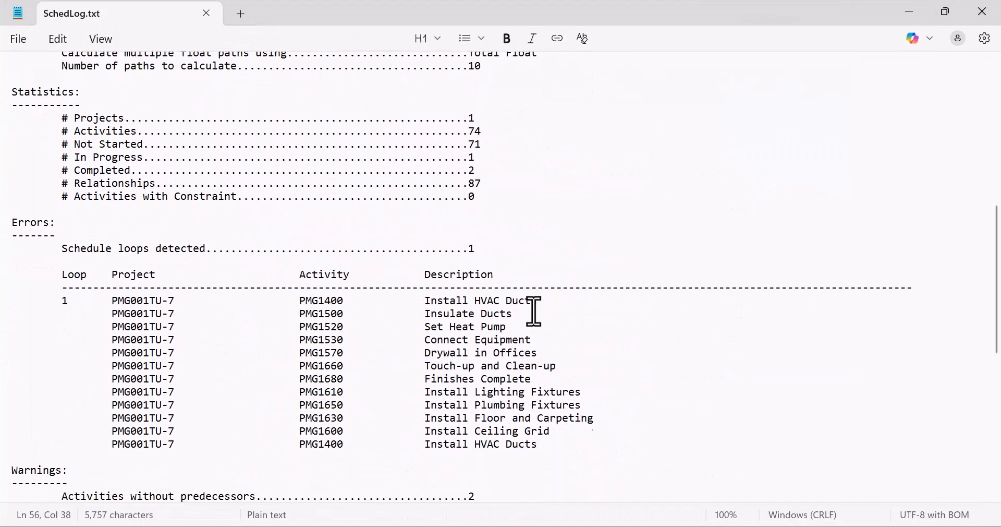
drag(13, 203, 486, 229)
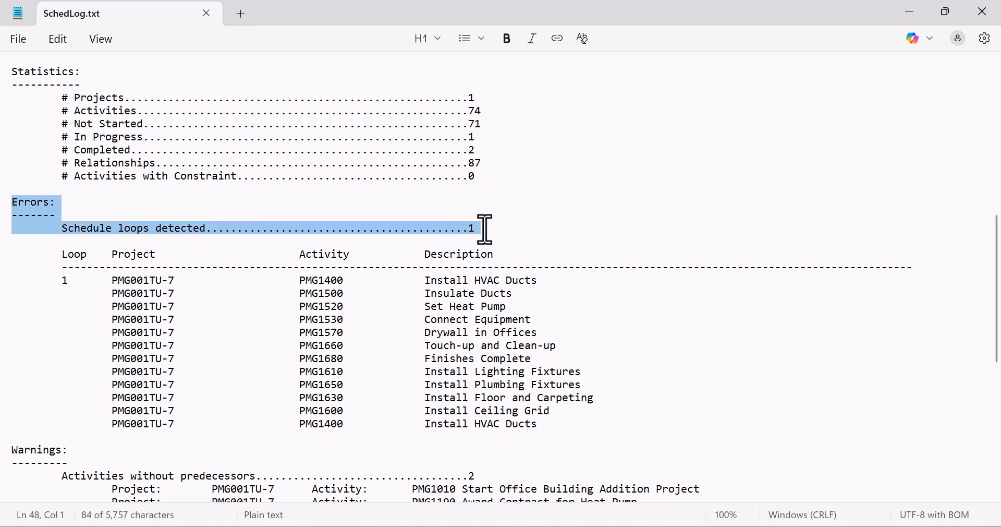
scroll(490, 237, down, 3)
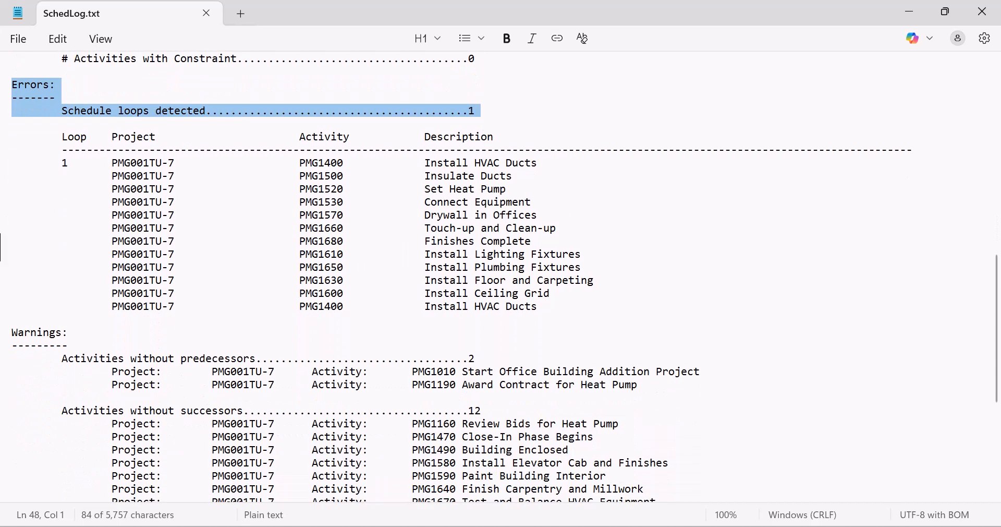
drag(54, 141, 629, 313)
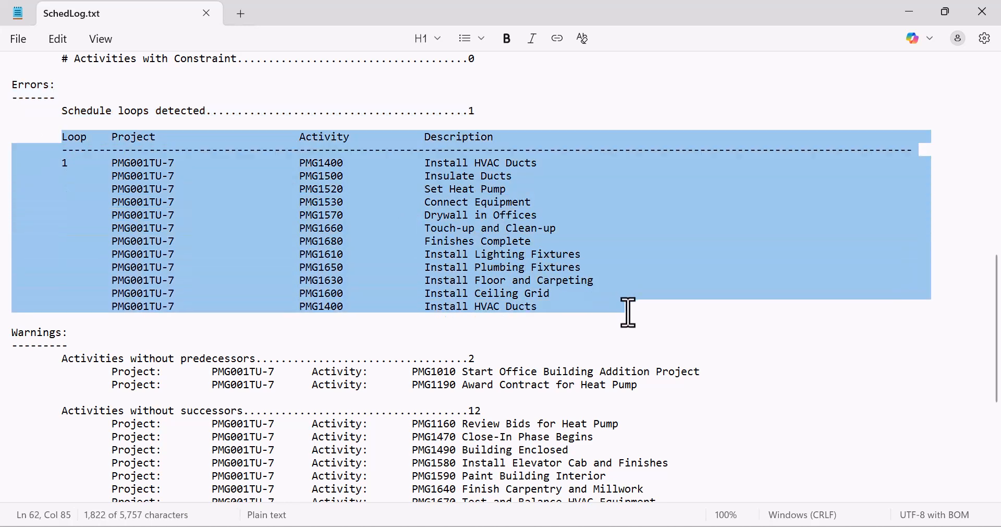
- Restore the log window, close the Schedule dialog, and resize the log to sit beside the project window
click(947, 12)
drag(396, 73, 747, 27)
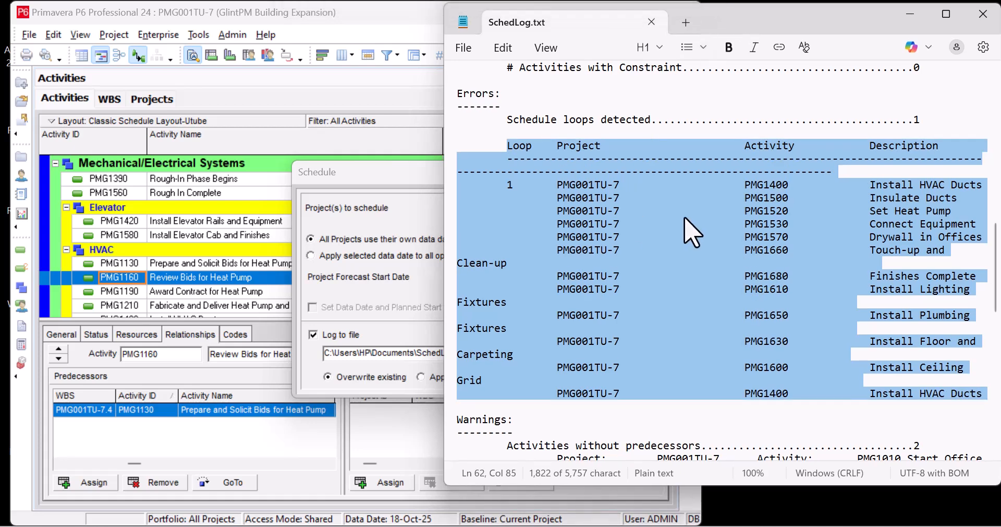
click(391, 255)
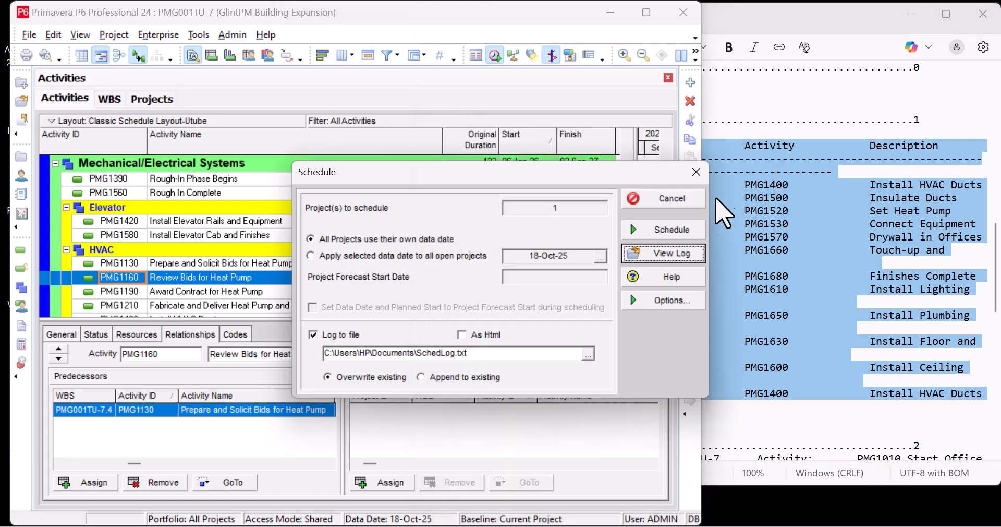
click(697, 173)
click(778, 224)
drag(441, 227, 596, 493)
click(808, 203)
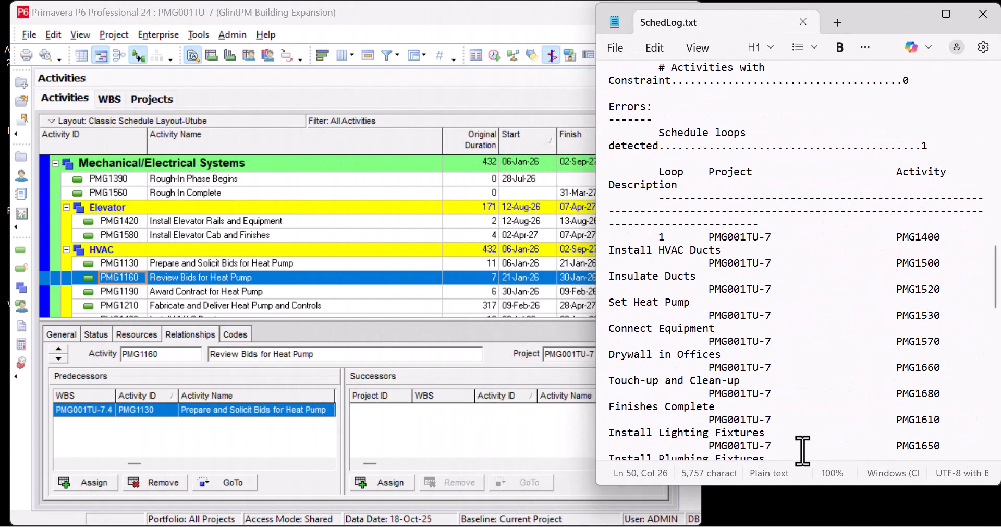
- Enlarge the log window and highlight the ID and description of loop 1's first activity, PMG1400 Install HVAC Ducts
drag(793, 485, 799, 510)
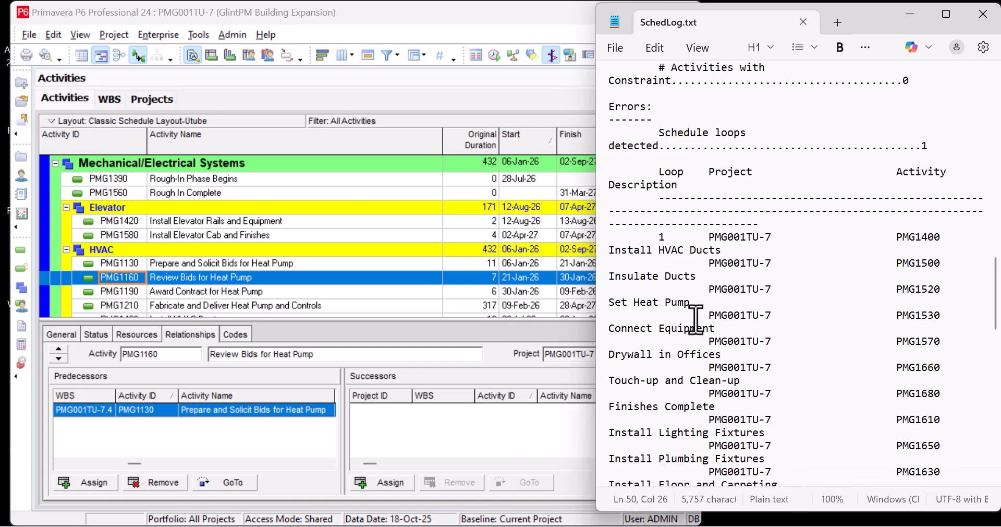
scroll(798, 320, down, 2)
scroll(798, 320, down, 1)
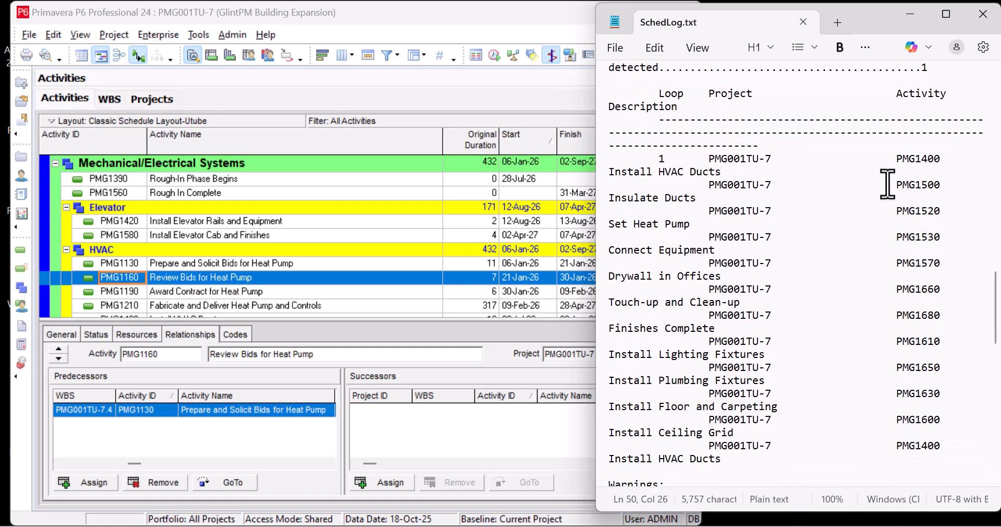
drag(899, 159, 942, 158)
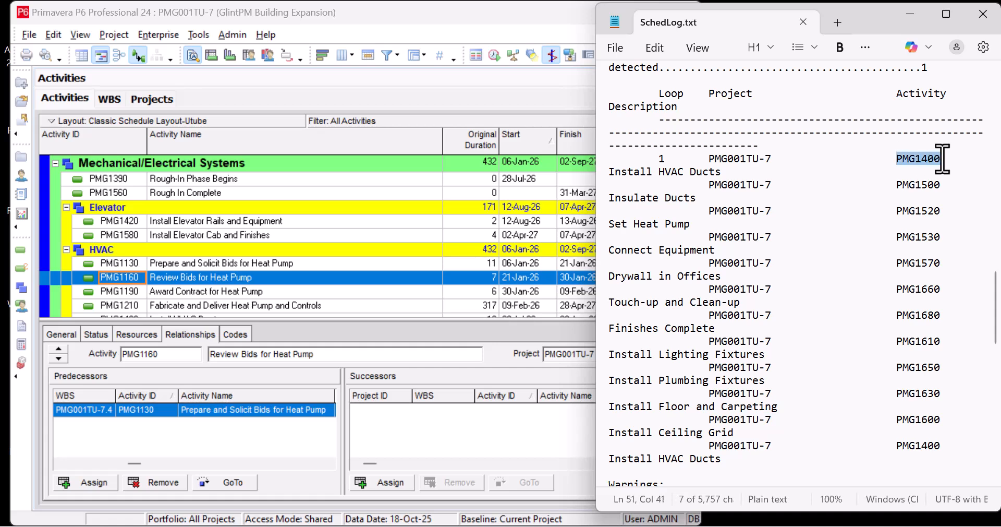
drag(723, 172, 609, 175)
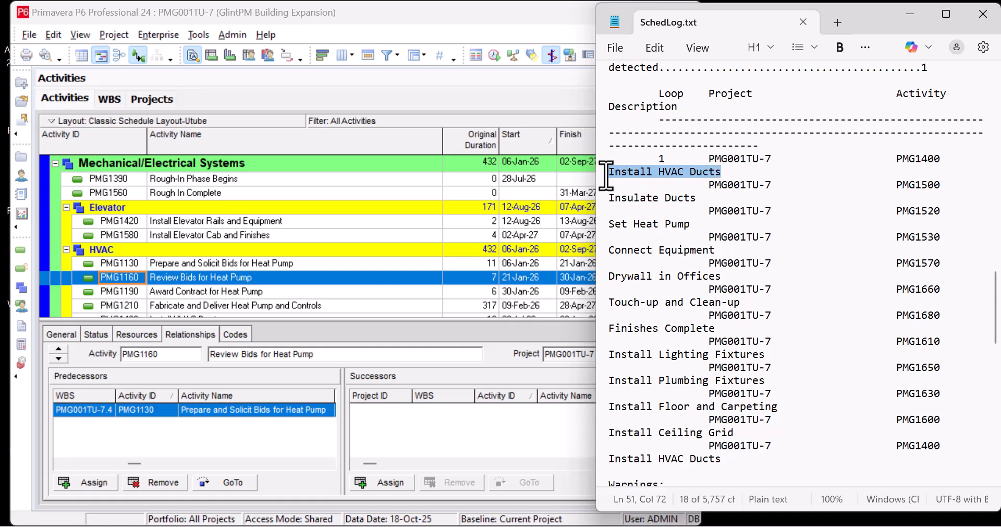
drag(897, 158, 942, 161)
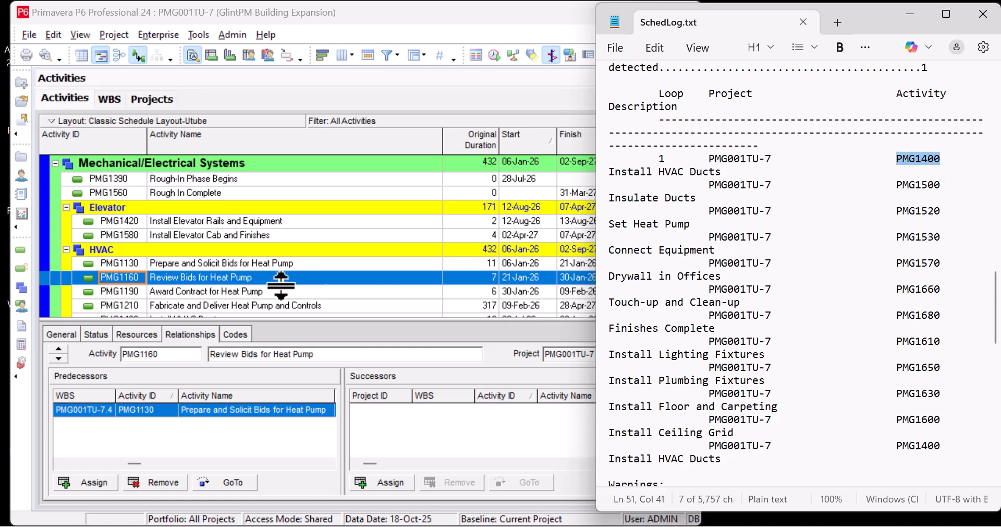
- Find activity PMG1400 in the activity table and close the search
click(205, 288)
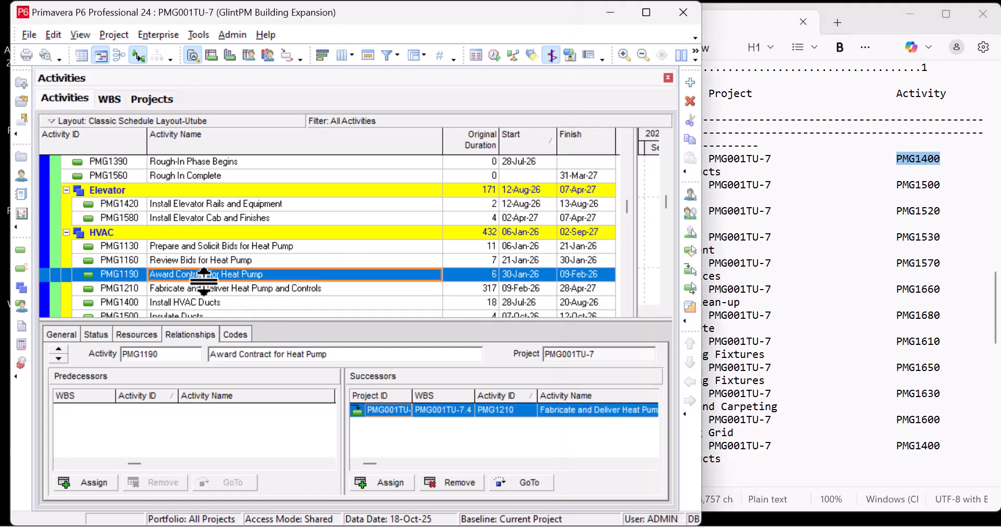
click(119, 248)
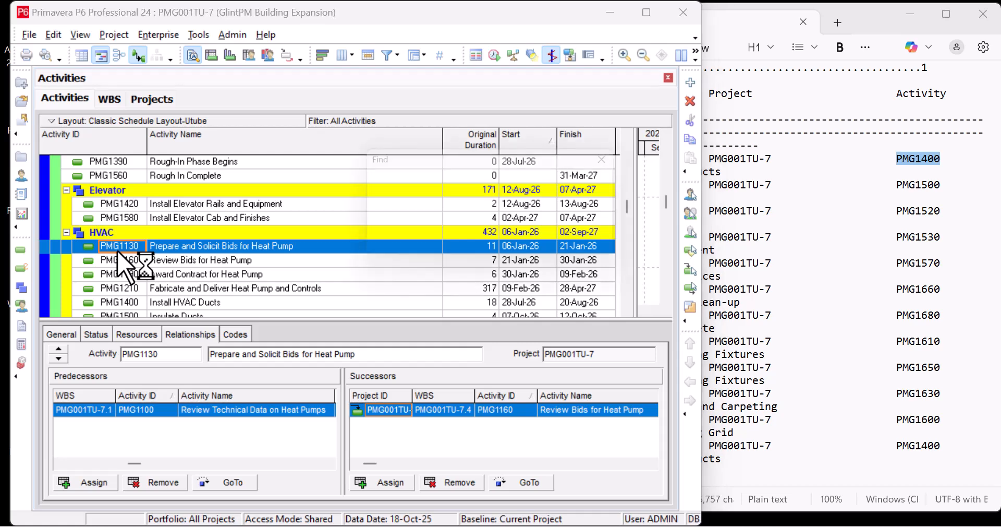
key(ctrl+f)
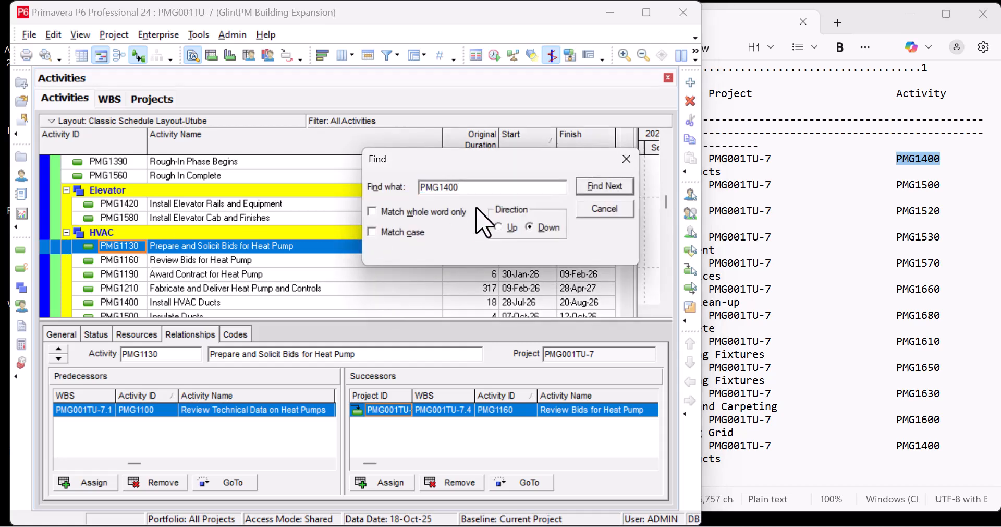
click(606, 186)
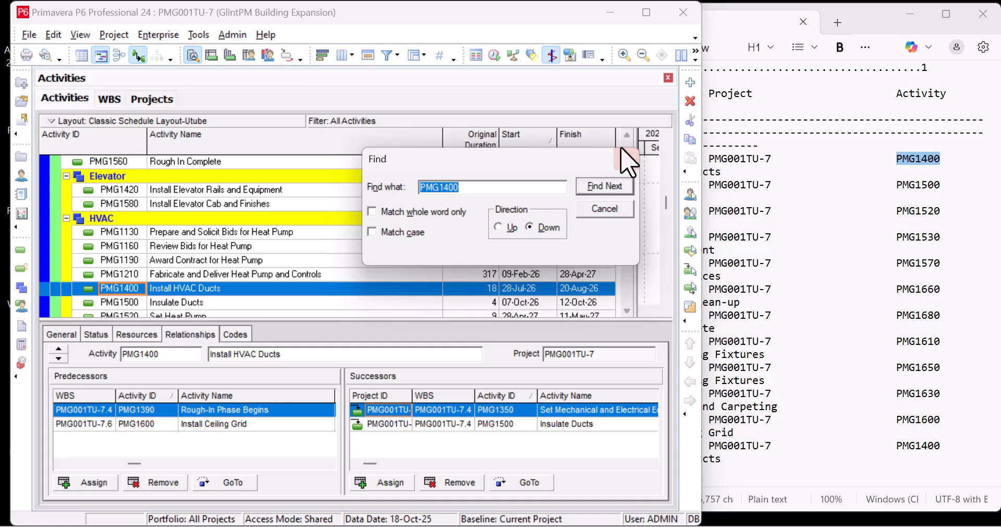
click(627, 158)
scroll(211, 274, down, 1)
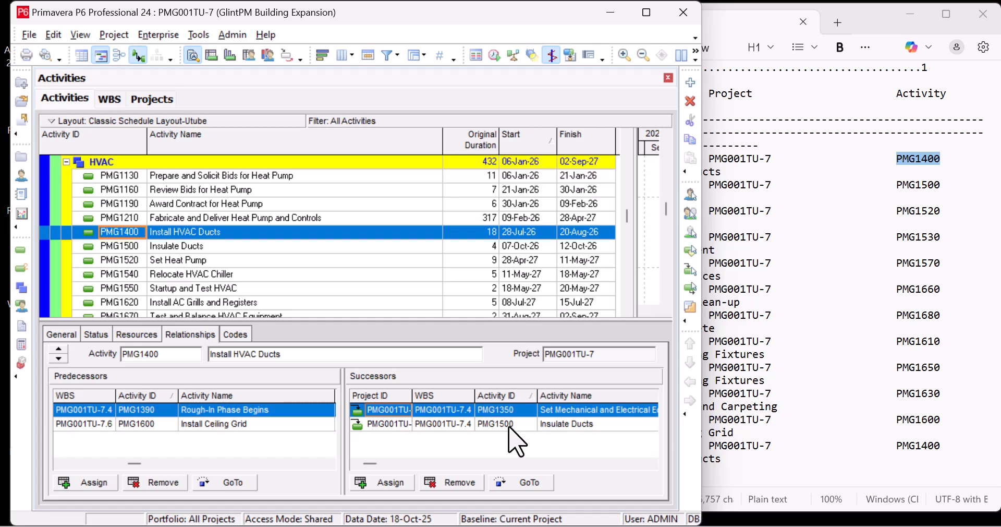
- Trace the logged loop through successors from PMG1400 via PMG1500 and PMG1520 to PMG1530, highlighting PMG1530 in the log
click(510, 425)
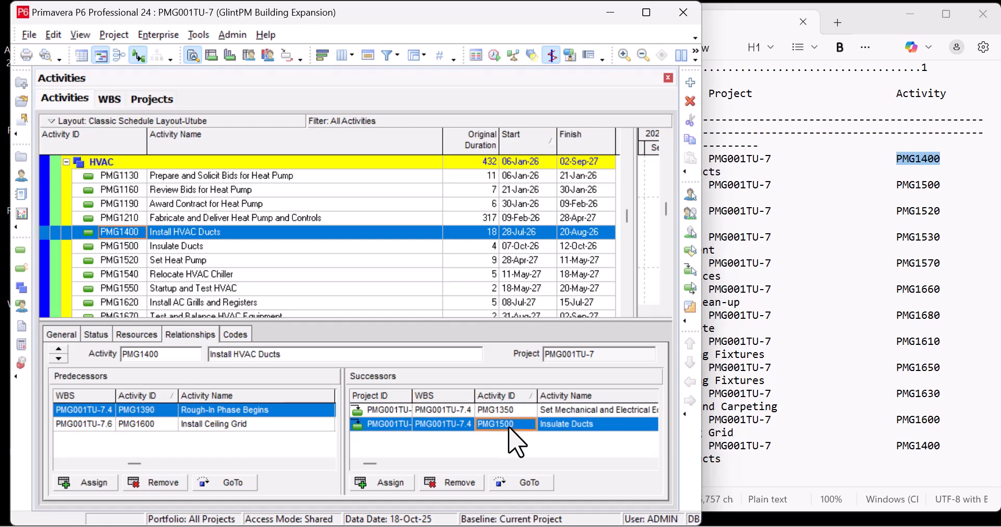
click(537, 484)
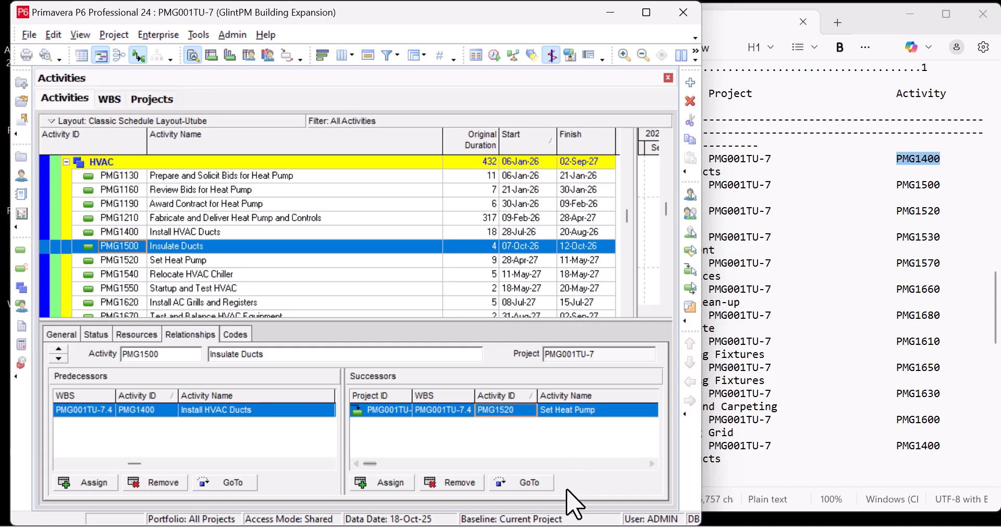
click(532, 484)
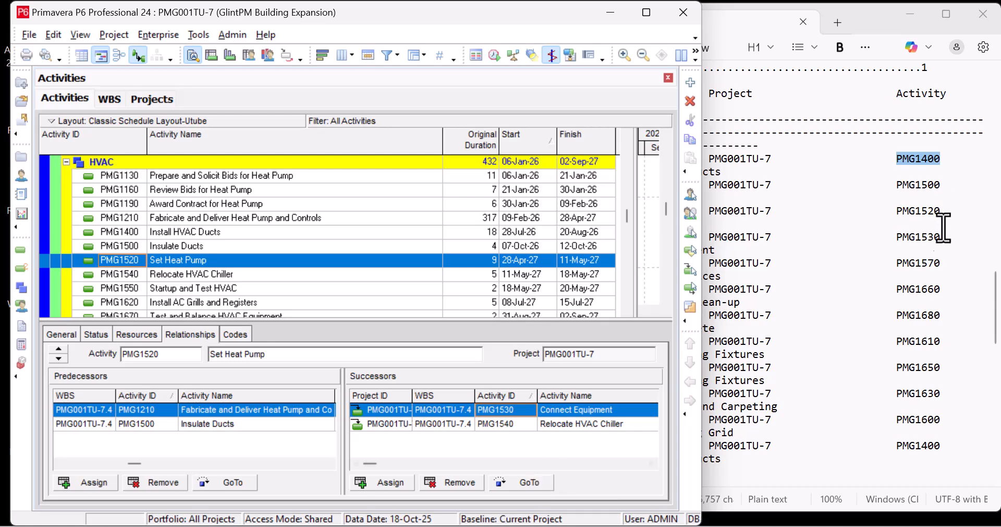
drag(942, 237, 902, 237)
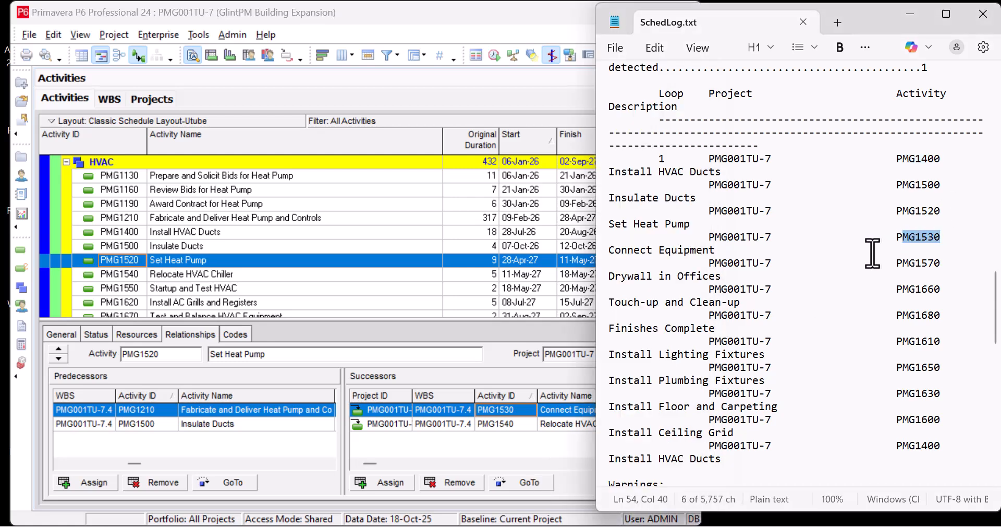
click(530, 408)
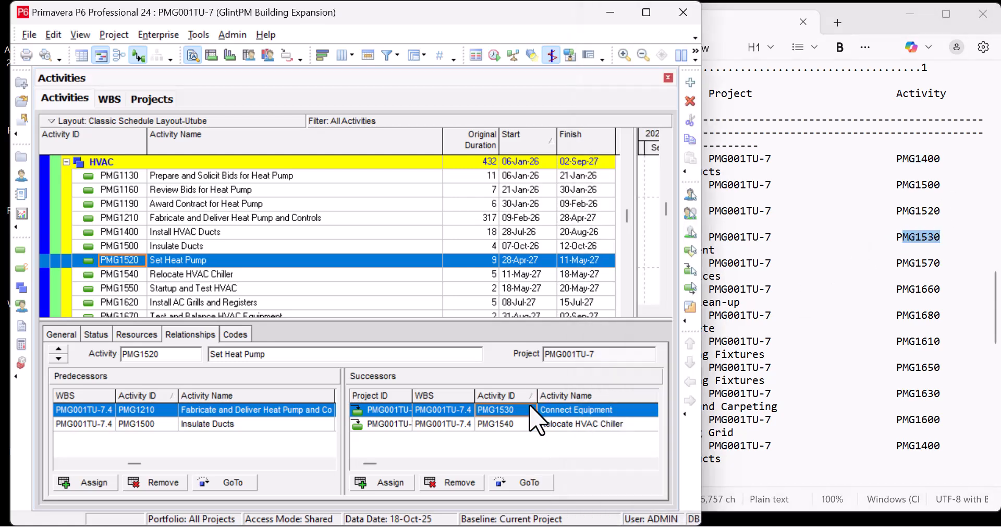
click(527, 484)
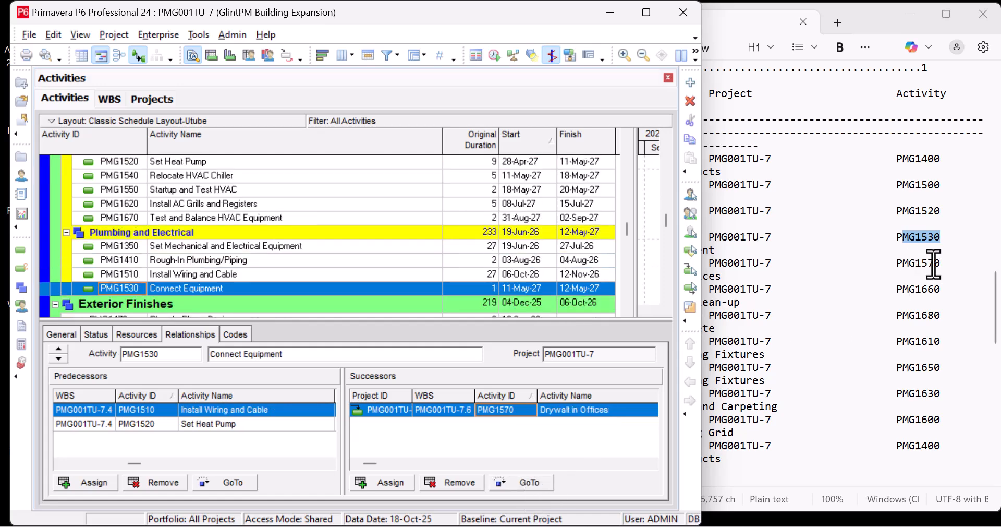
- Continue along the successors from PMG1530 through PMG1570 and PMG1660 to PMG1680, highlighting PMG1660 and PMG1680 in the log
click(523, 485)
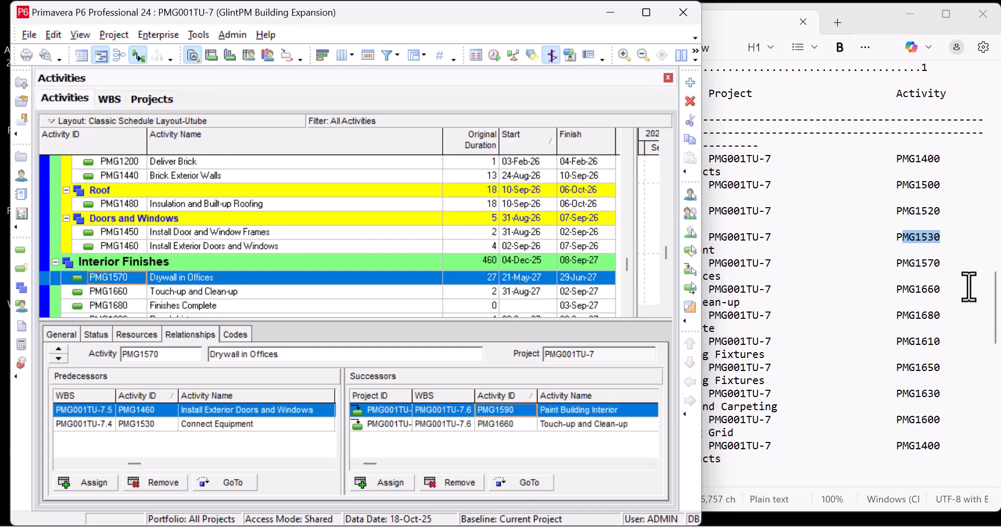
drag(941, 290, 904, 289)
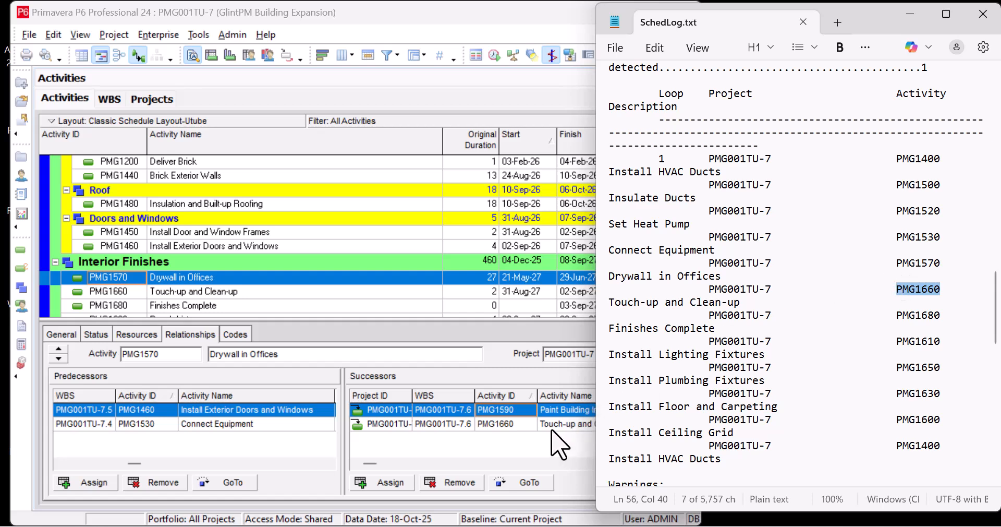
click(521, 427)
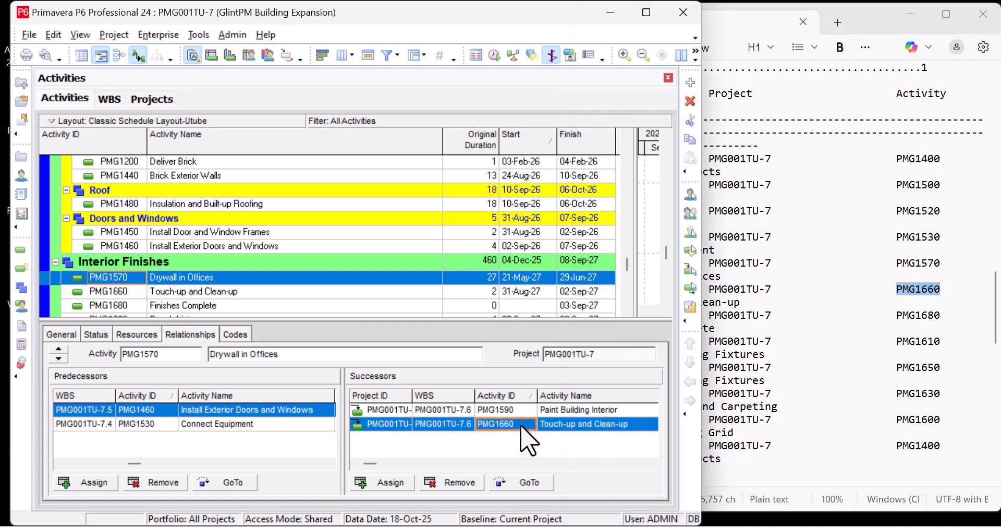
click(527, 484)
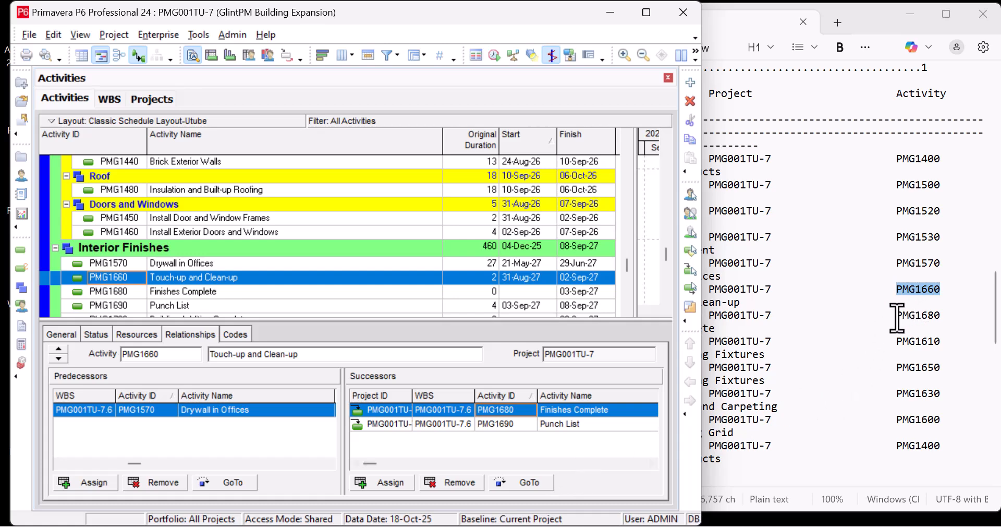
drag(897, 315, 954, 315)
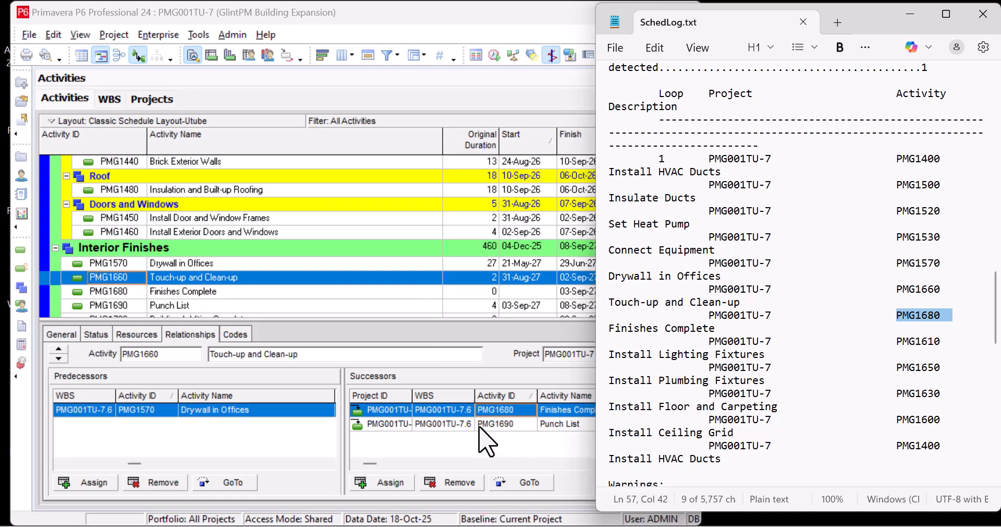
click(527, 484)
click(528, 484)
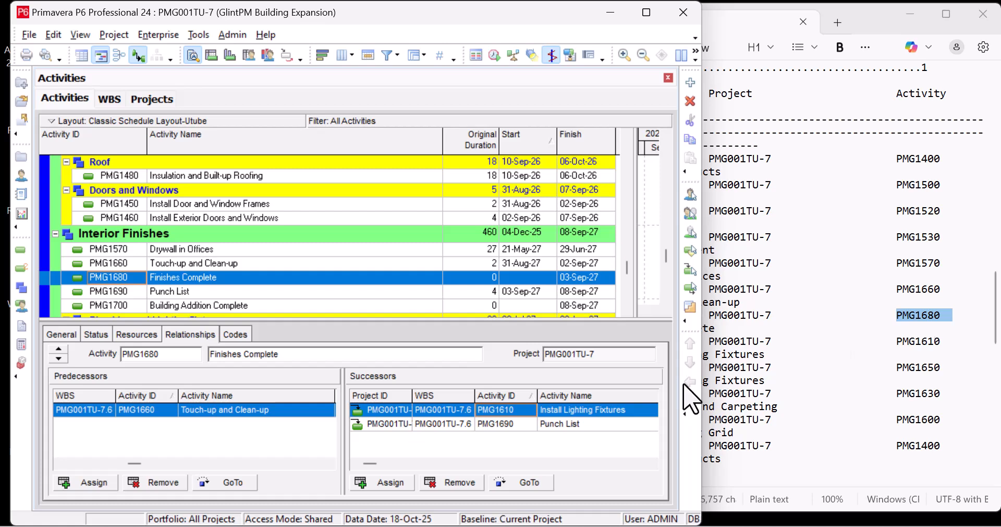
- Highlight PMG1610 and PMG1650 in the log and follow the successors of PMG1680 to each of them
double_click(897, 343)
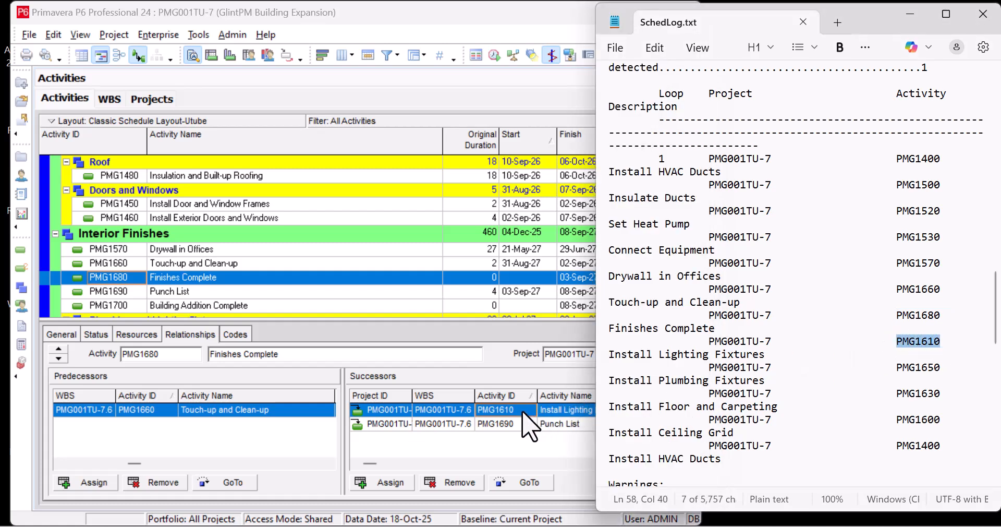
click(522, 485)
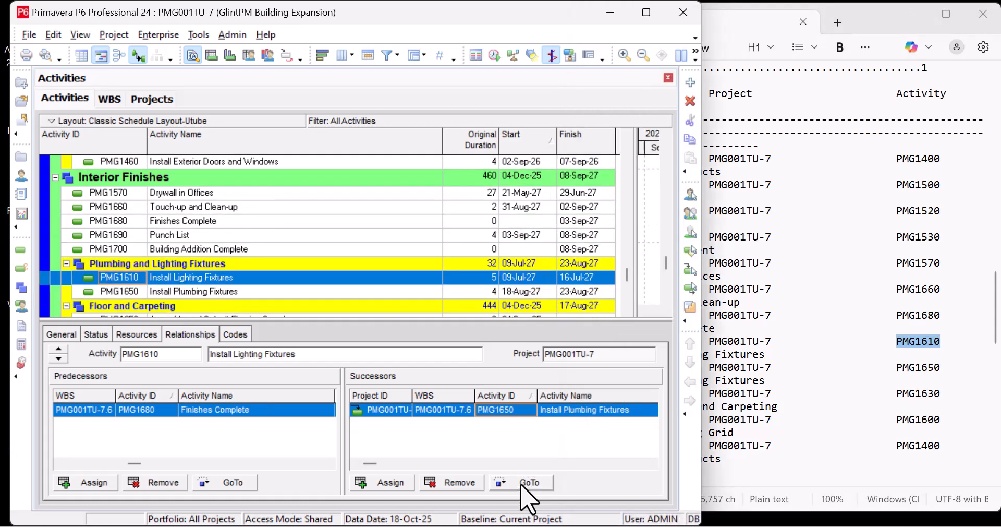
scroll(919, 380, down, 2)
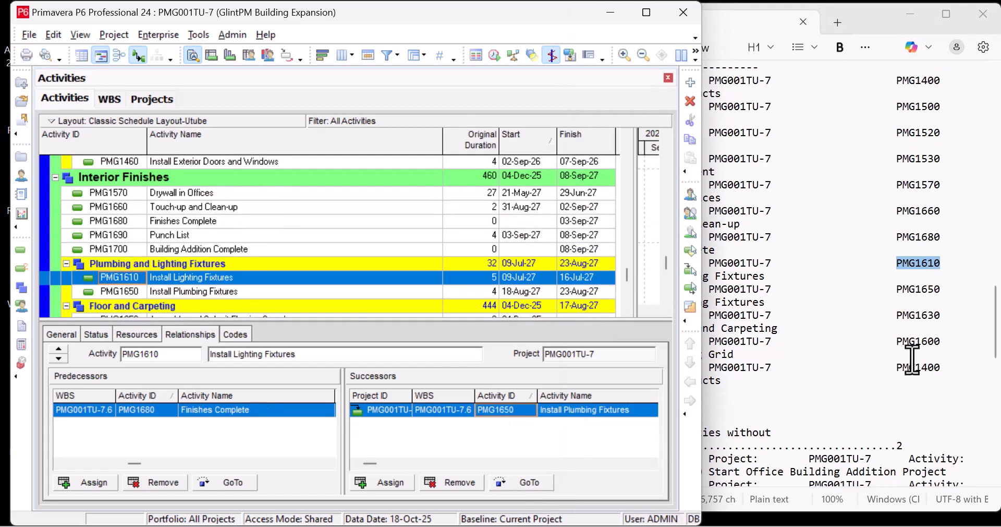
click(898, 290)
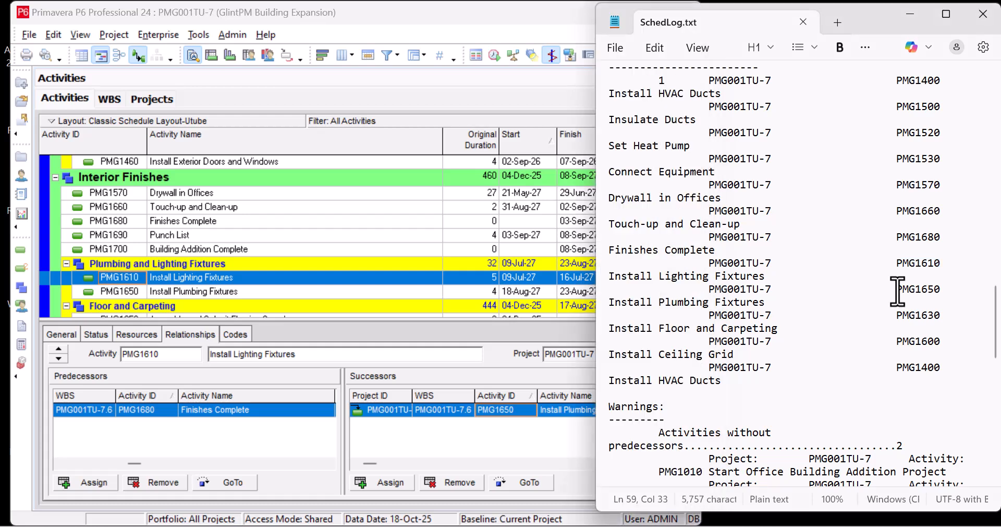
drag(897, 289, 957, 286)
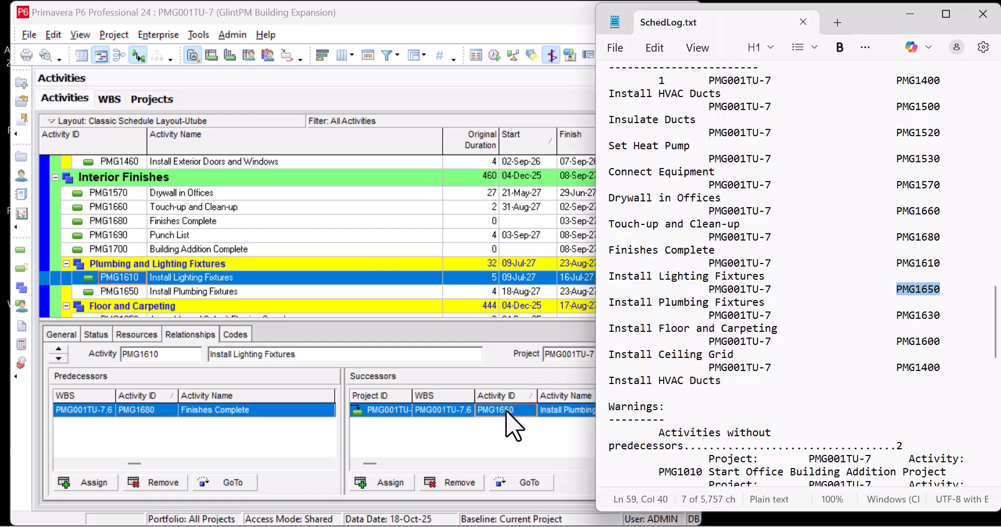
click(533, 486)
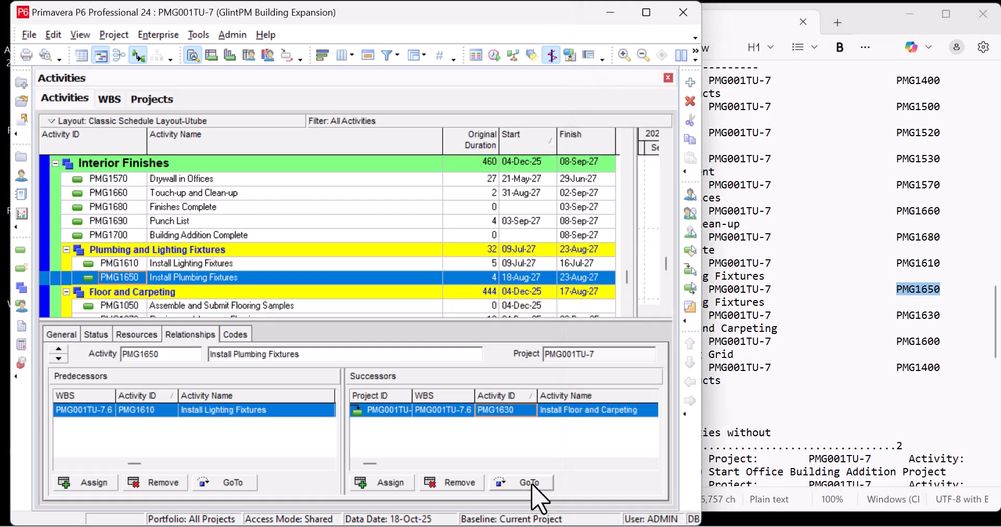
- Highlight PMG1630 in the log and follow the successor chain from PMG1650 through PMG1630 to PMG1600 Install Ceiling Grid
drag(896, 316, 948, 316)
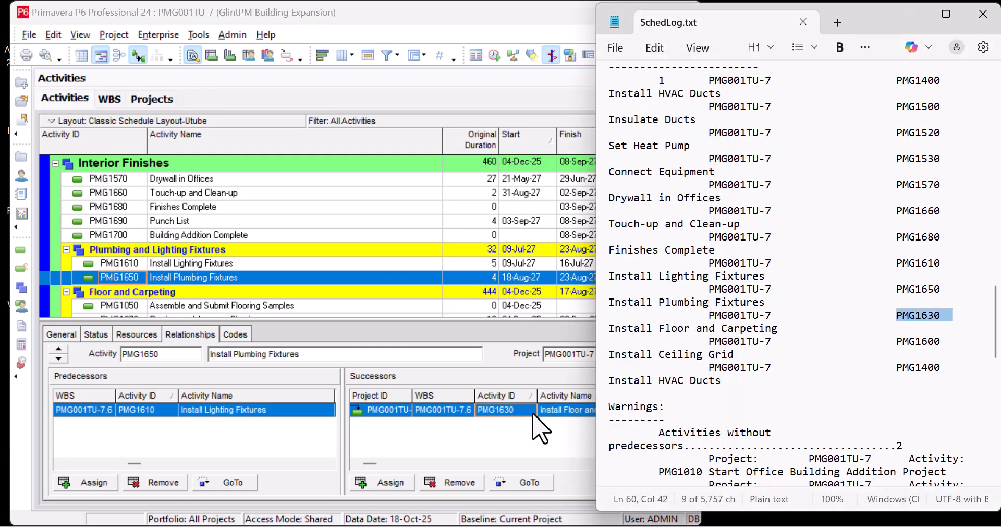
click(533, 486)
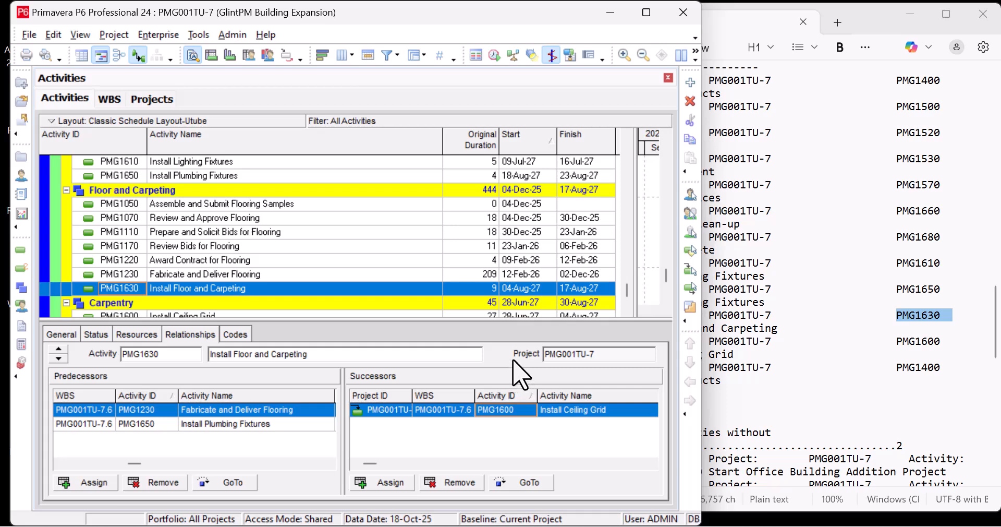
click(528, 484)
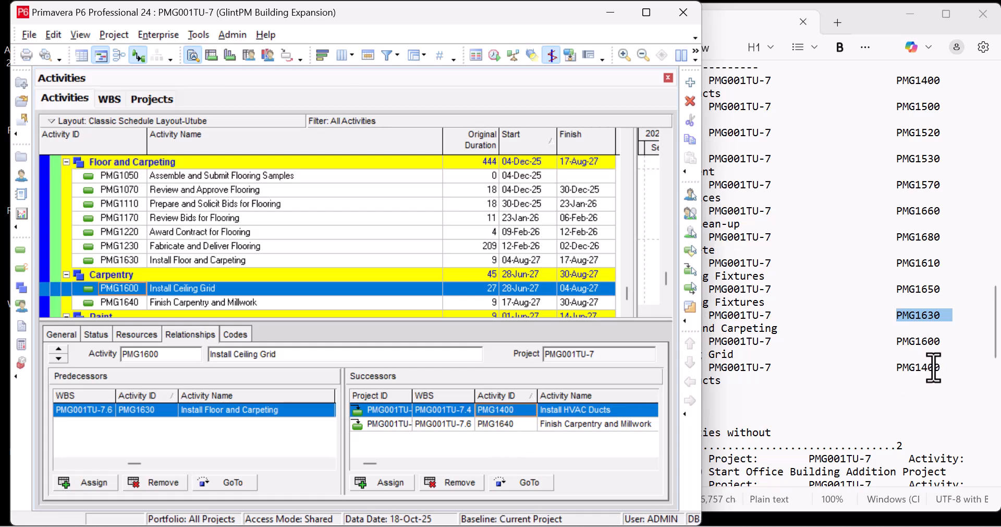
- Highlight the loop's closing PMG1400 entry in the log and remove successor PMG1400 Install HVAC Ducts from activity PMG1600
double_click(908, 366)
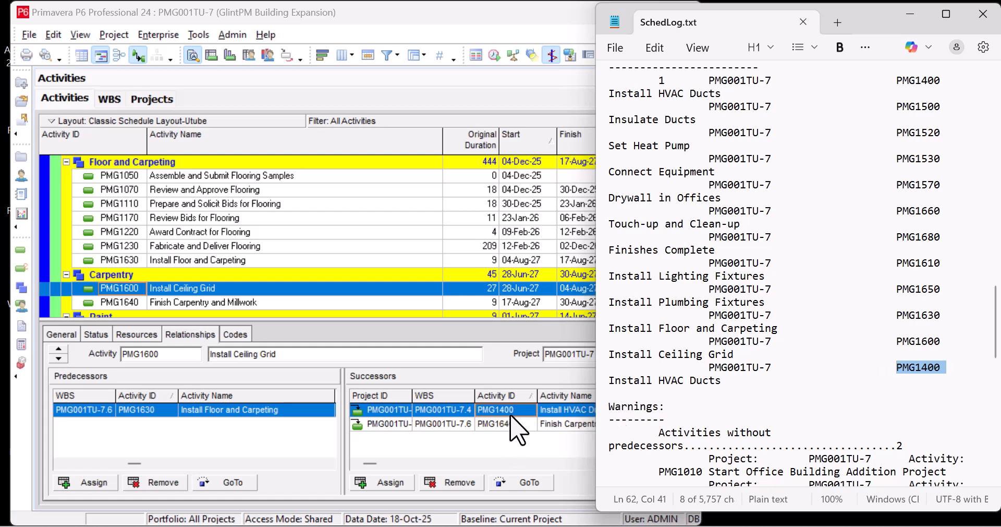
click(547, 413)
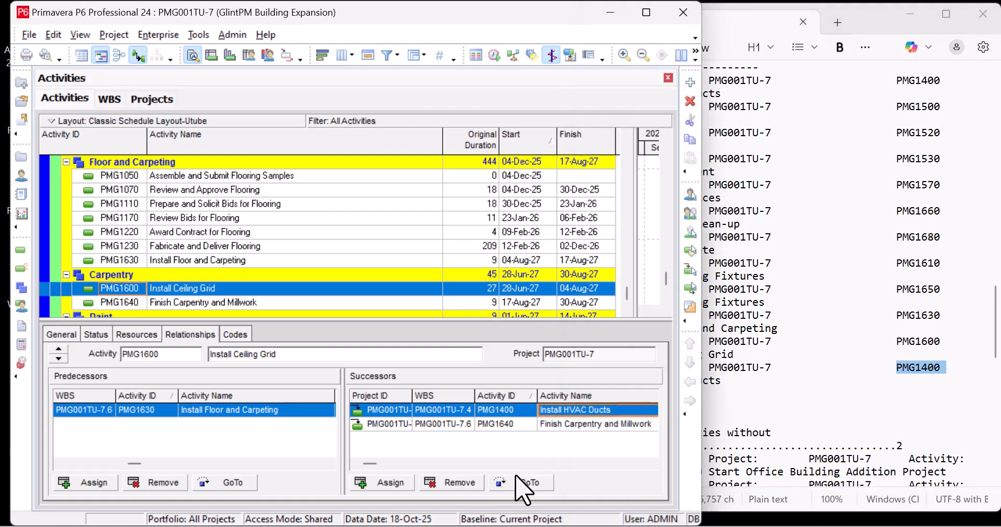
click(464, 482)
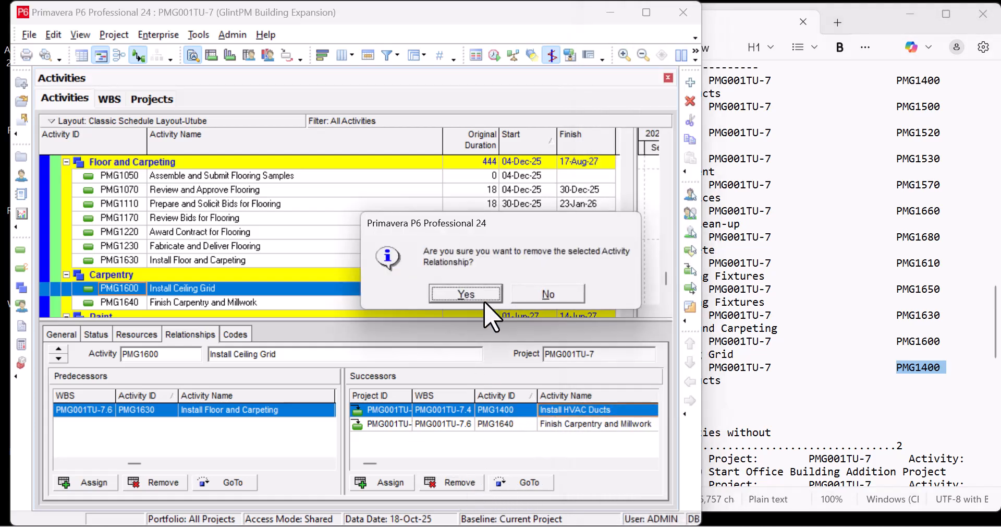
click(477, 308)
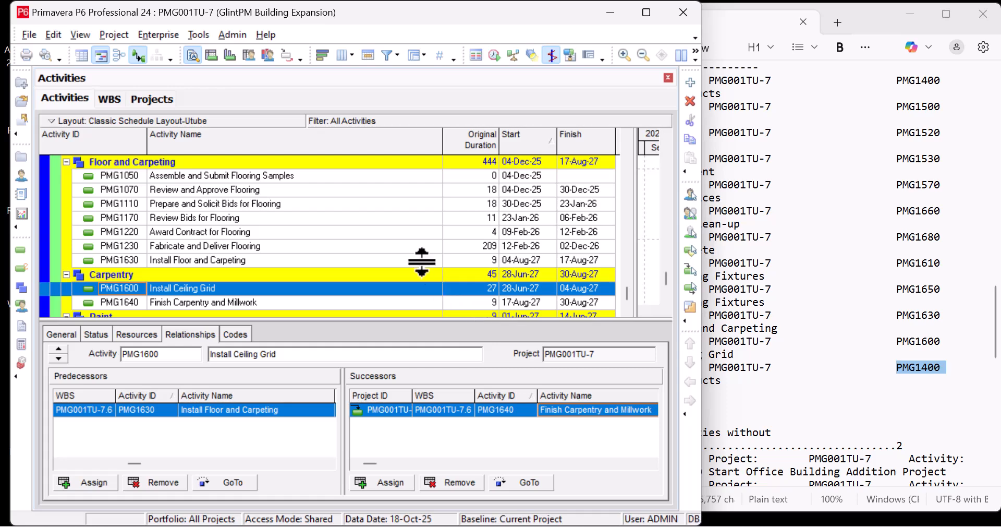
- Schedule the project with its own data date, enlarge the project window to full size, and run the scheduling once more
click(495, 55)
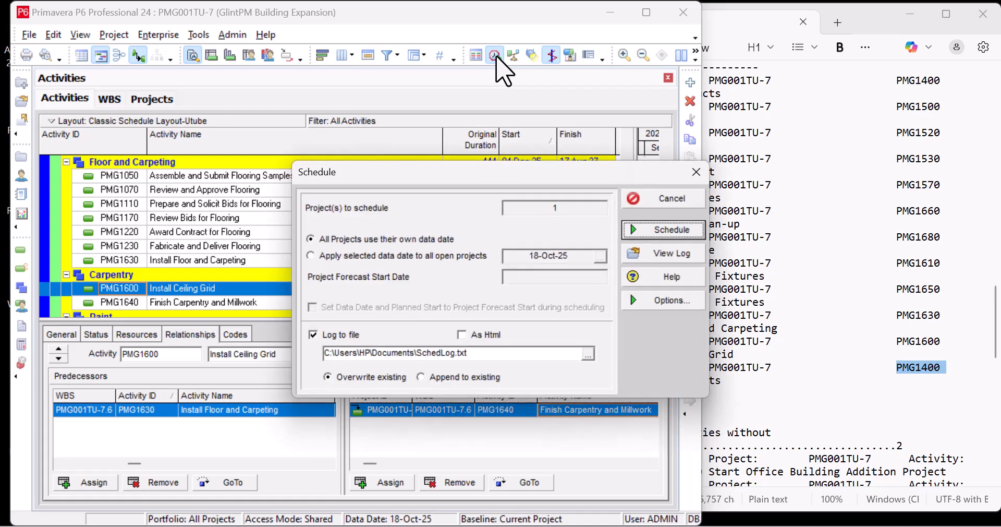
click(660, 232)
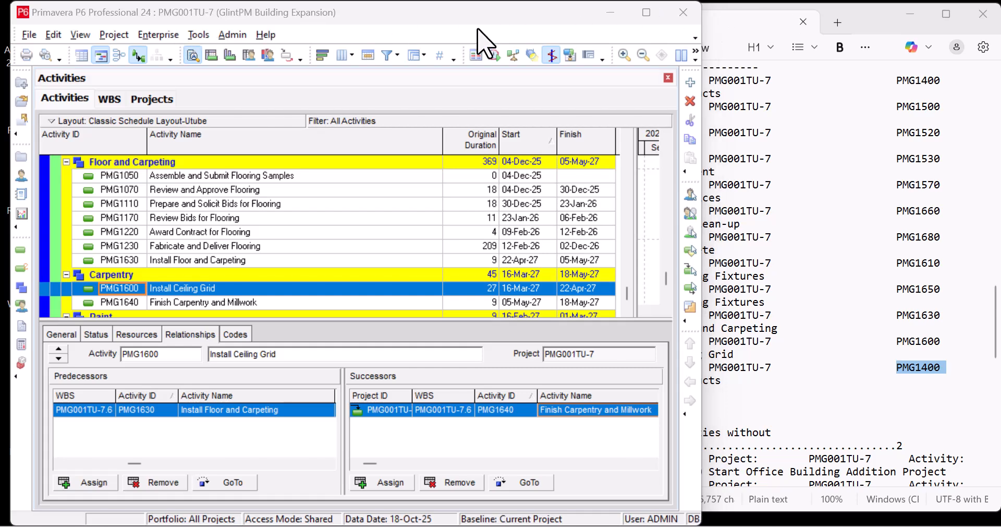
click(646, 12)
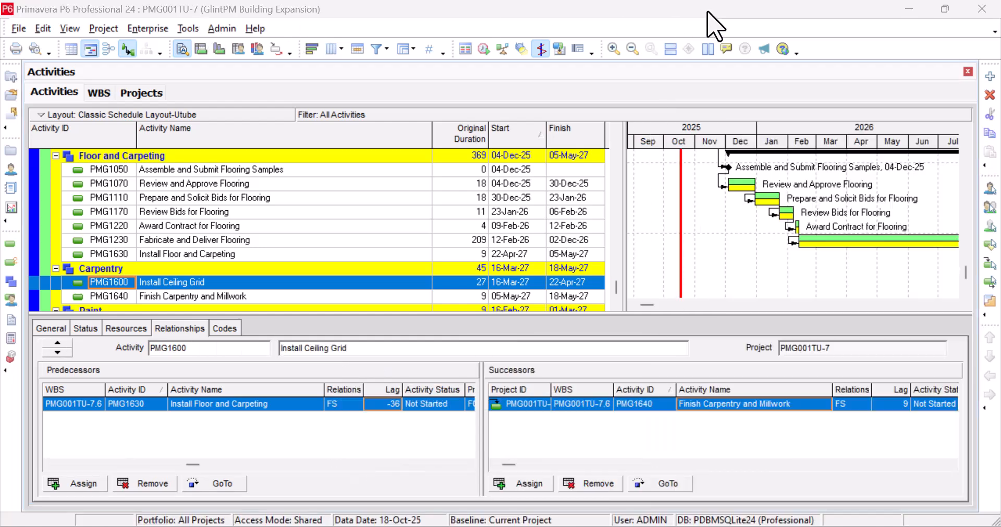
click(483, 48)
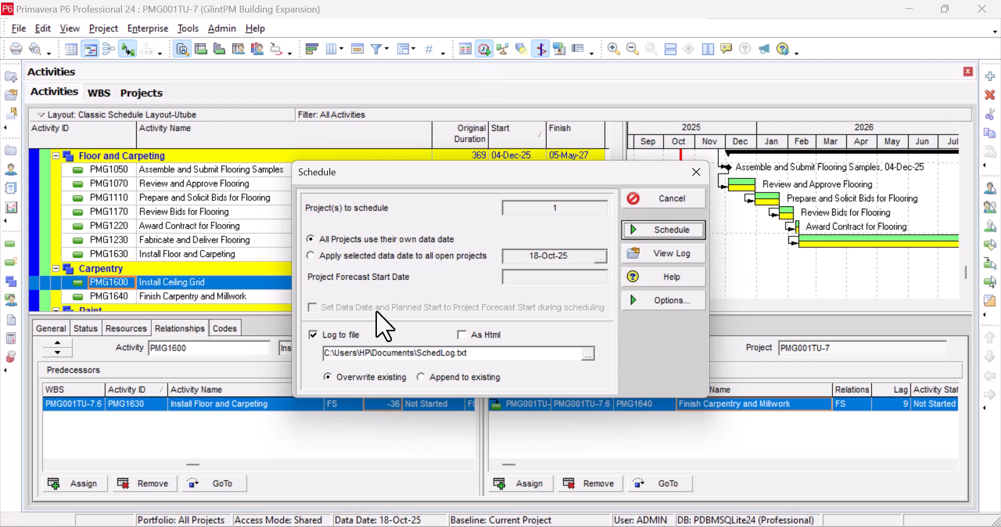
click(672, 230)
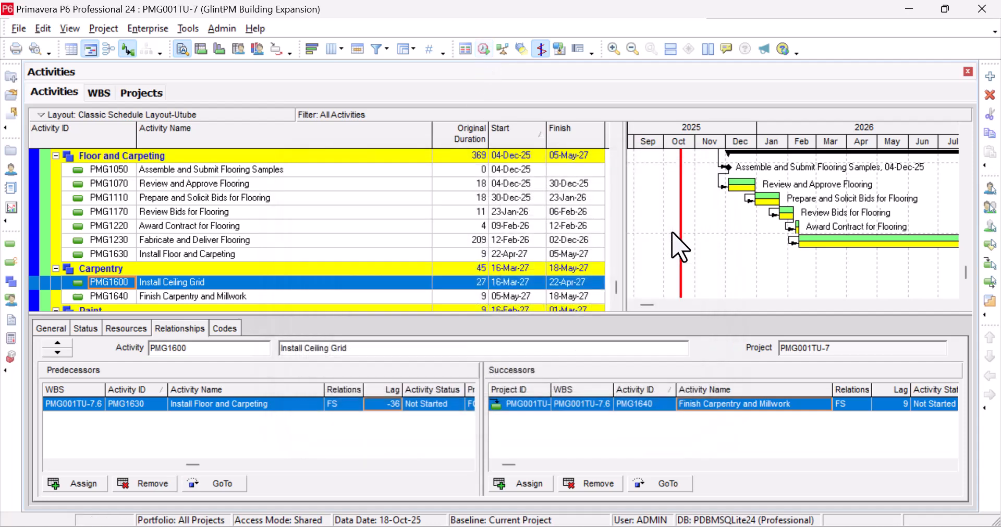
- Open the latest scheduling log at full size and review its scheduling results, critical activities, warnings and statistics
click(484, 49)
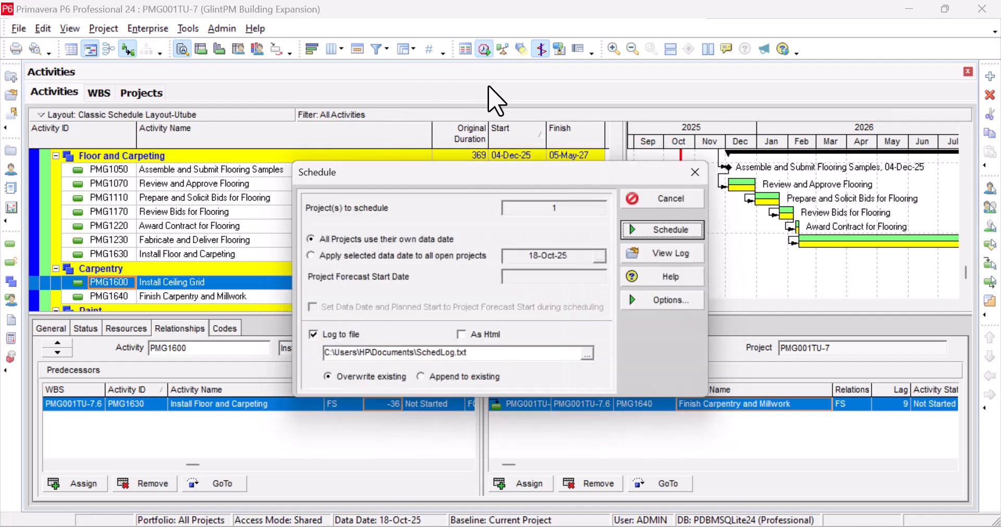
click(651, 253)
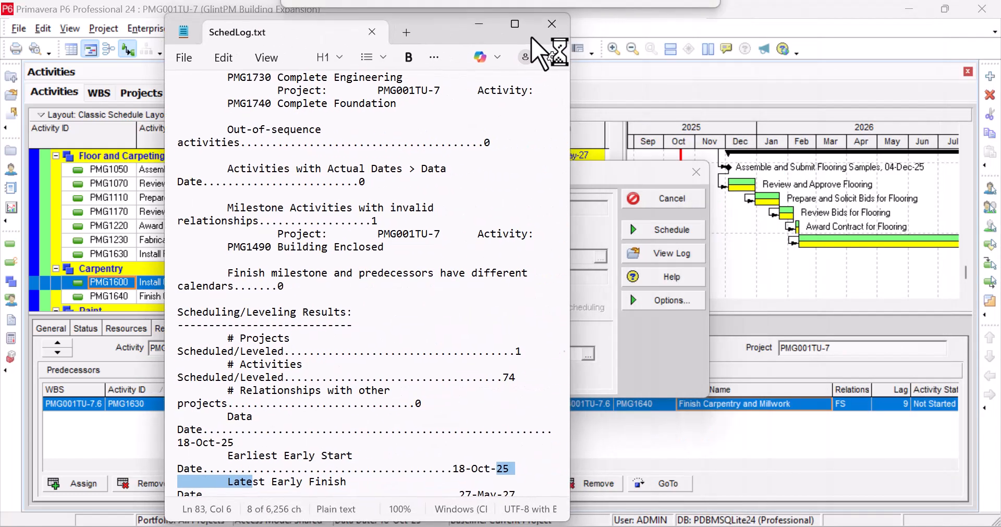
click(518, 31)
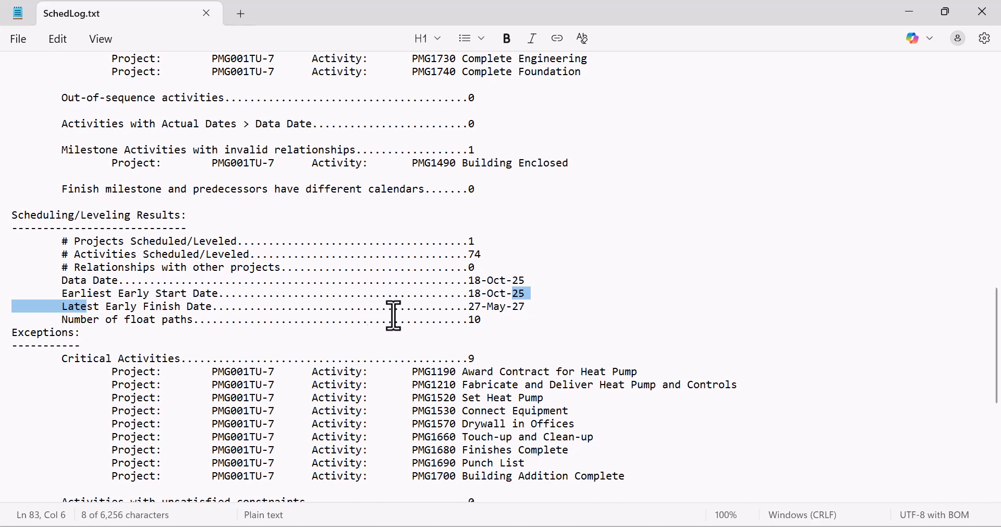
click(633, 298)
scroll(190, 253, down, 4)
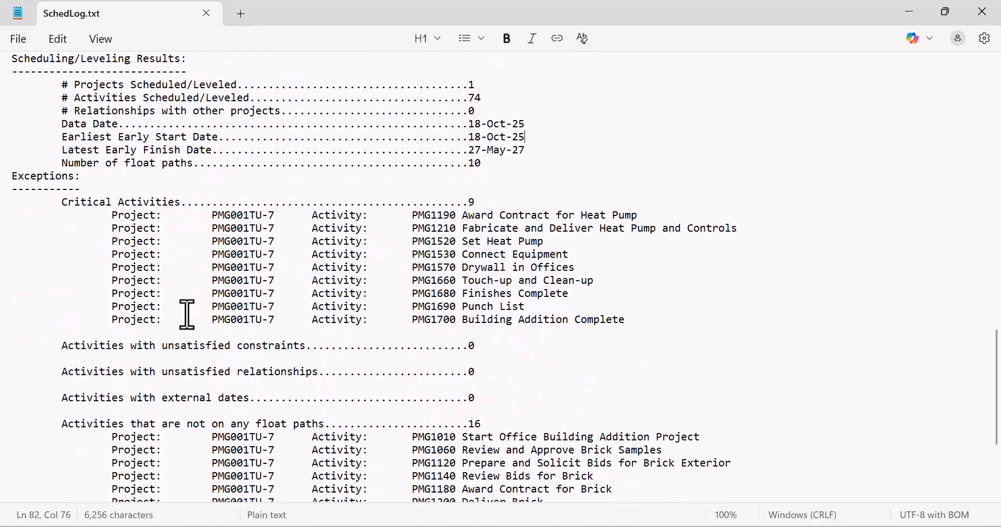
scroll(188, 314, up, 13)
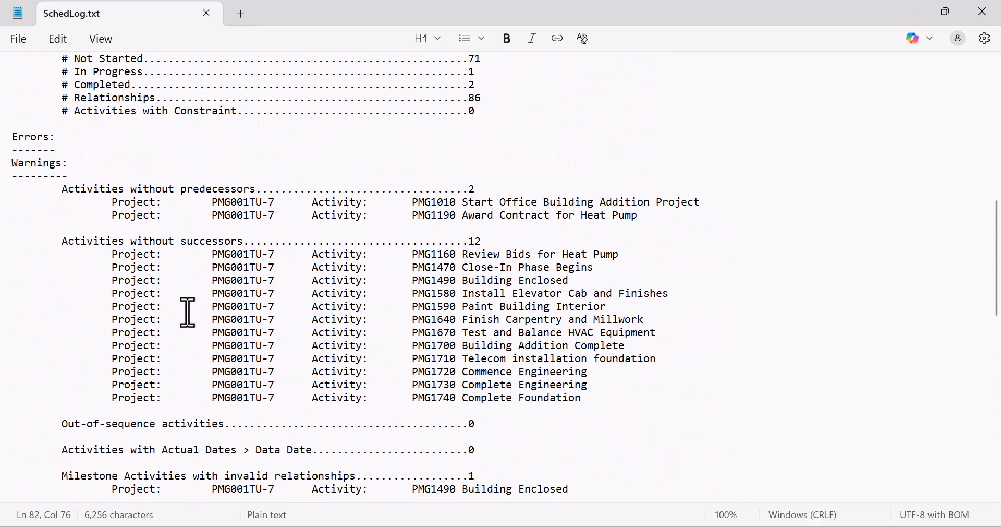
scroll(187, 311, up, 5)
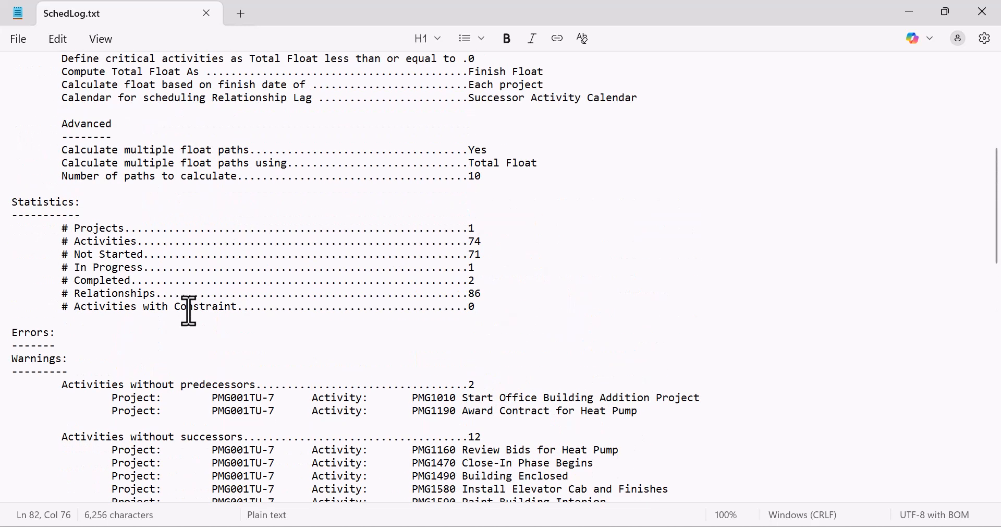
- Highlight the Errors heading and the Warnings section in the log to check for remaining loops, and return to the start of the report
drag(12, 329, 13, 345)
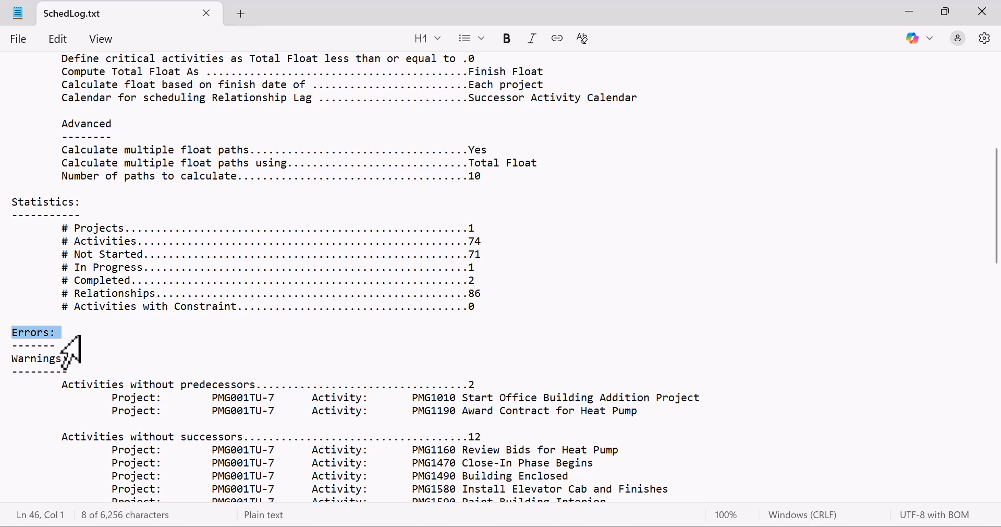
drag(61, 345, 8, 331)
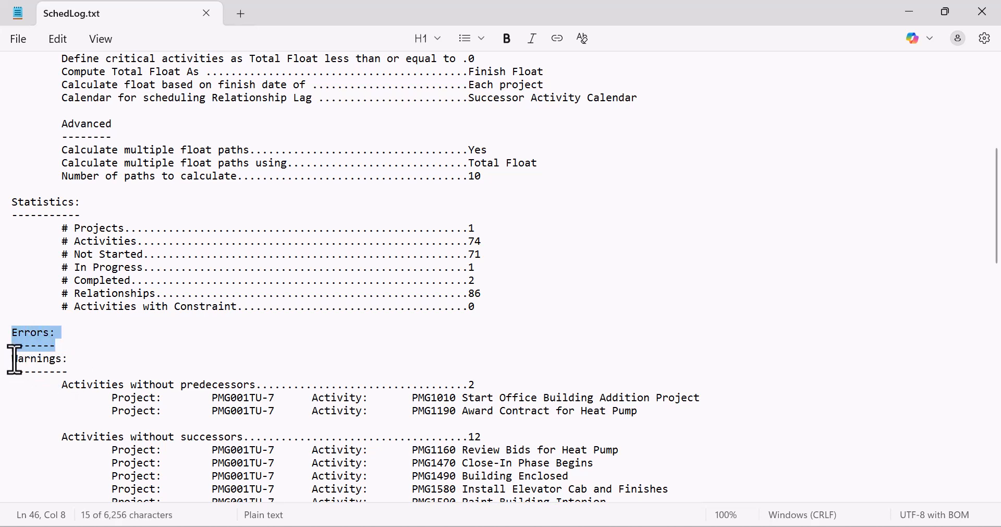
drag(7, 360, 7, 372)
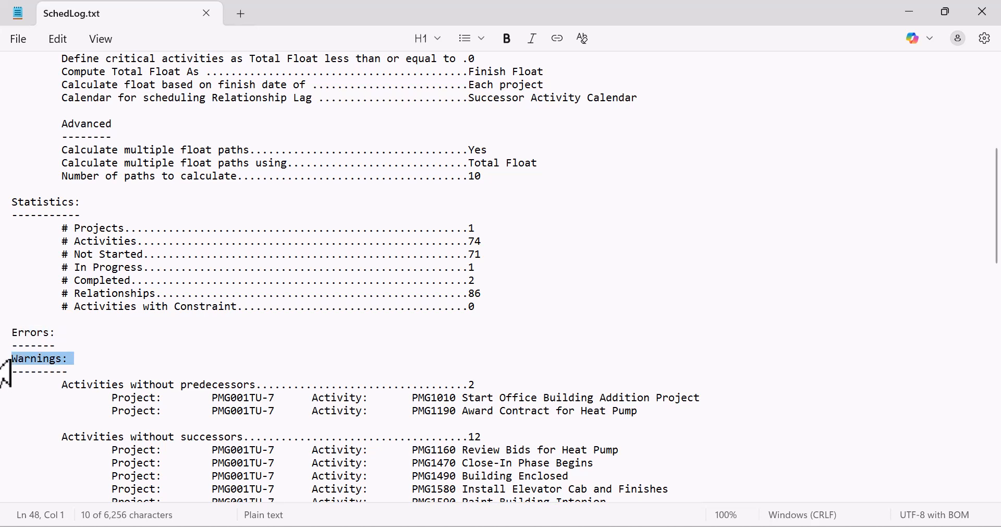
click(128, 374)
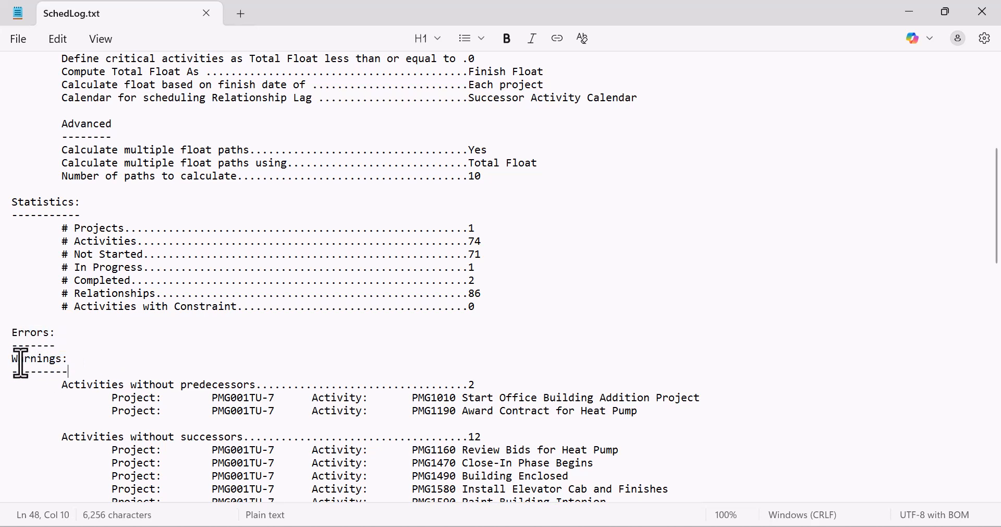
drag(11, 362, 331, 382)
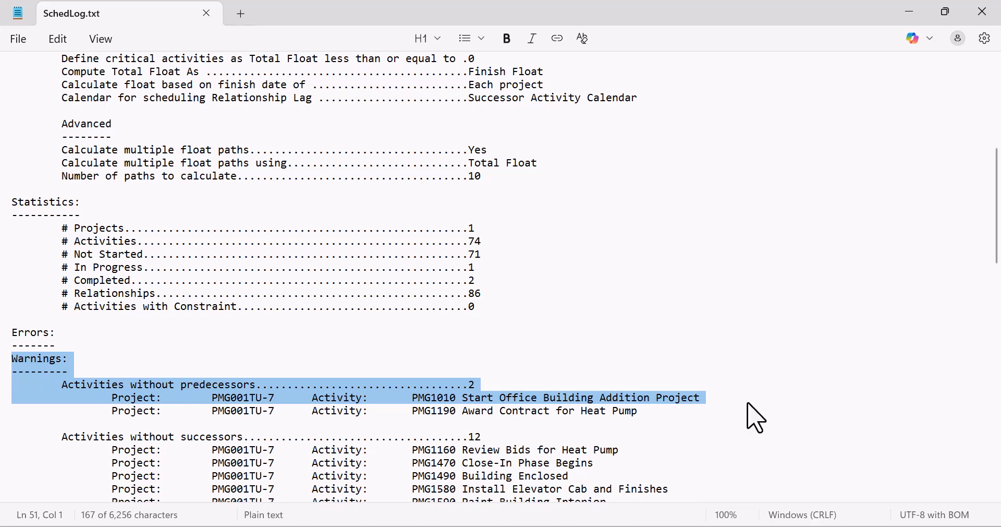
scroll(437, 316, up, 8)
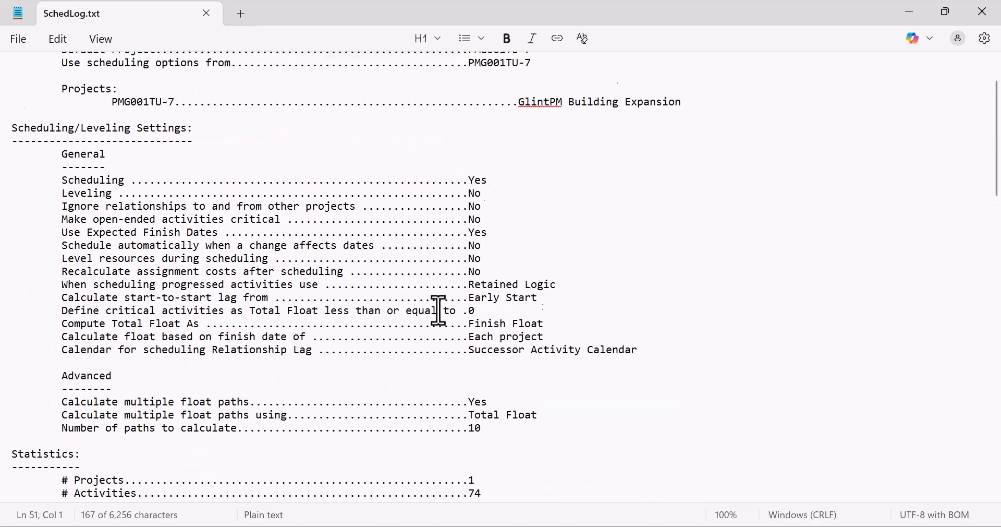
- Close the scheduling log and schedule the project again with its own data date
click(993, 18)
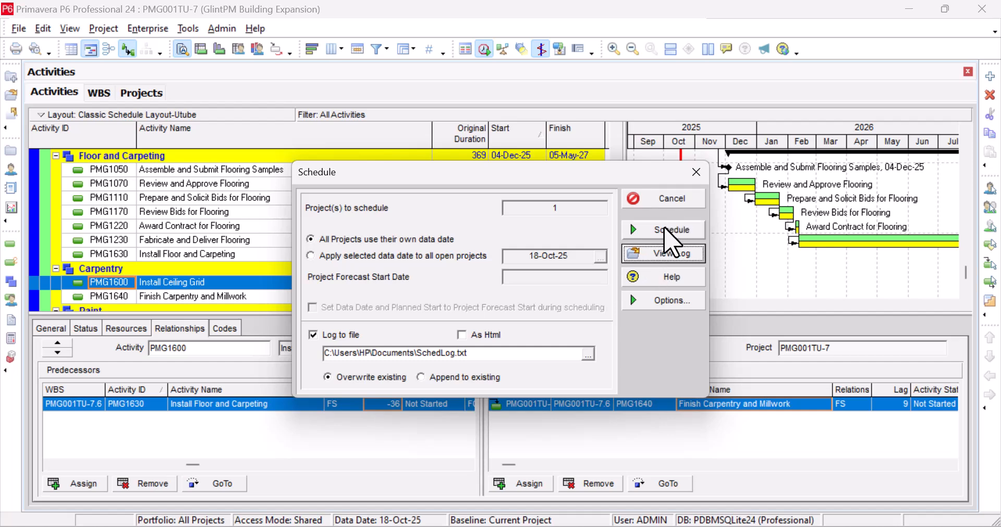
click(664, 231)
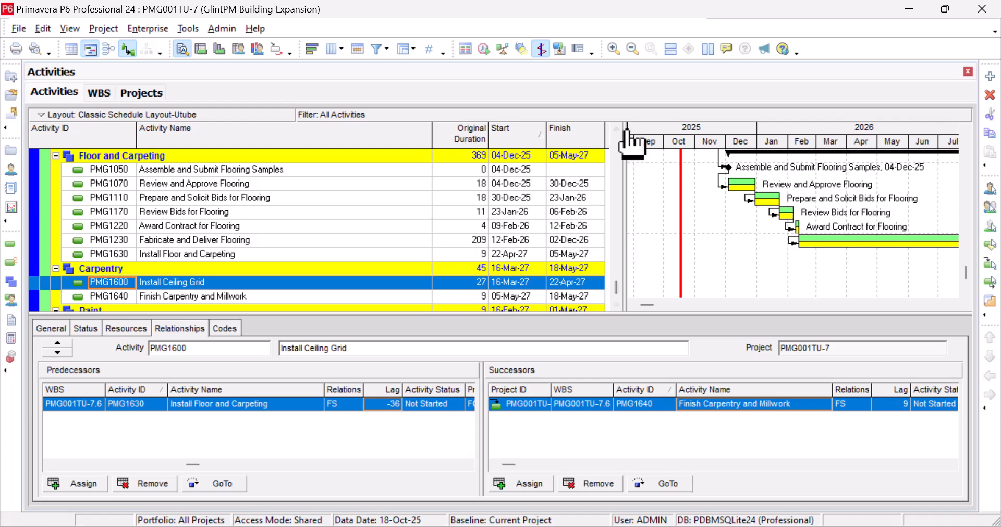
- Widen the activity table beside the Gantt chart and review the activities' start and finish dates from Carpentry up to the project summary
drag(626, 129, 702, 129)
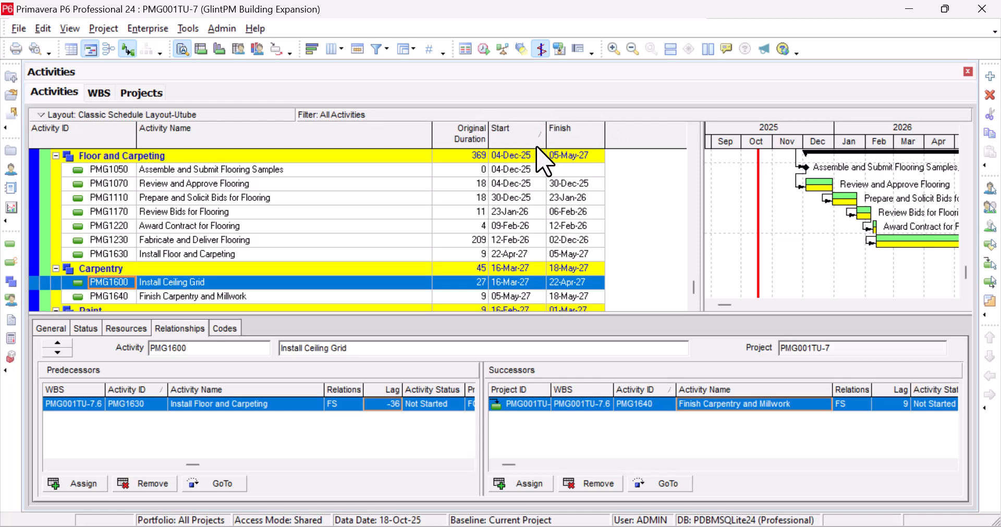
scroll(407, 268, down, 2)
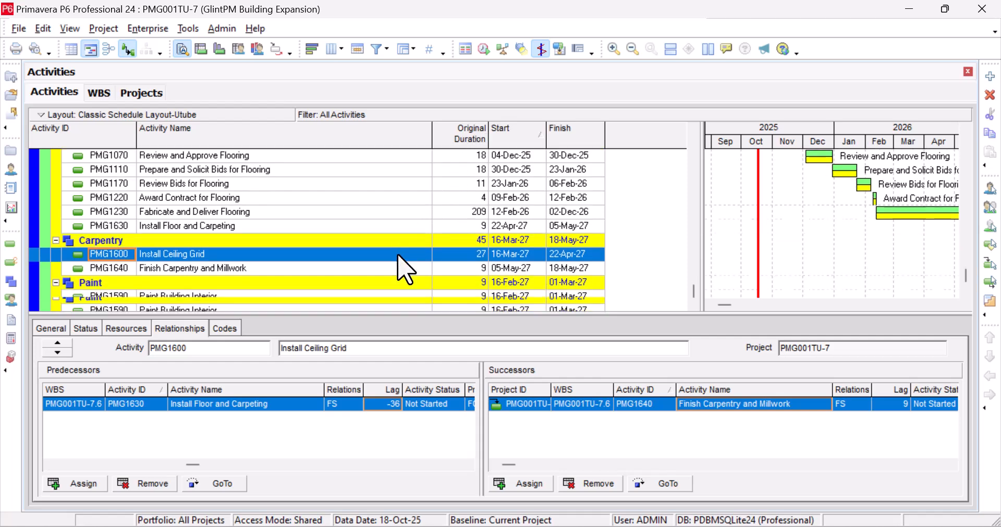
scroll(406, 268, up, 4)
scroll(405, 269, up, 10)
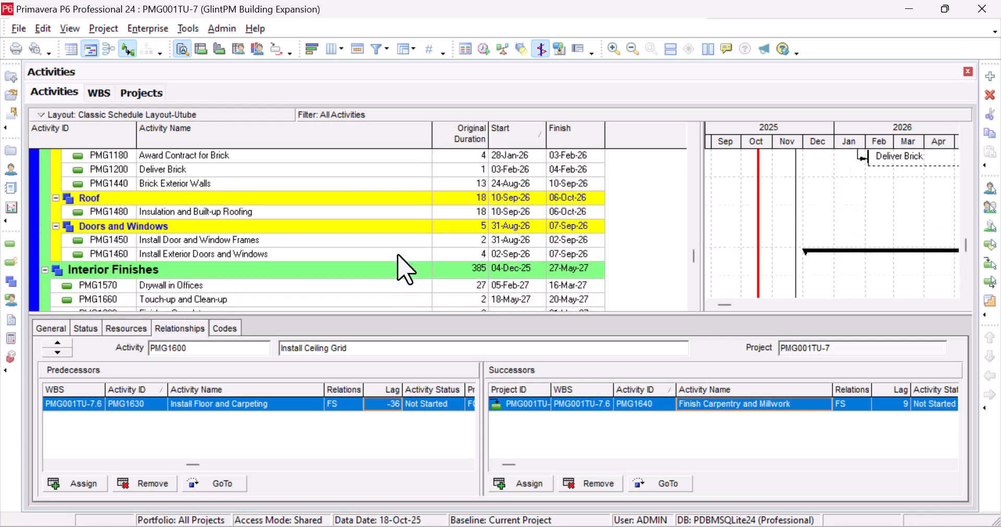
scroll(405, 269, up, 7)
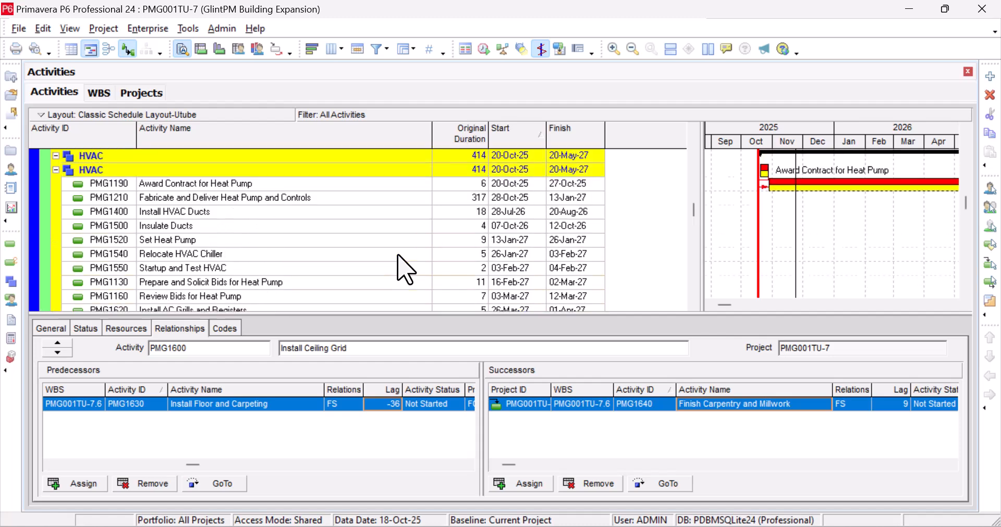
scroll(399, 254, up, 8)
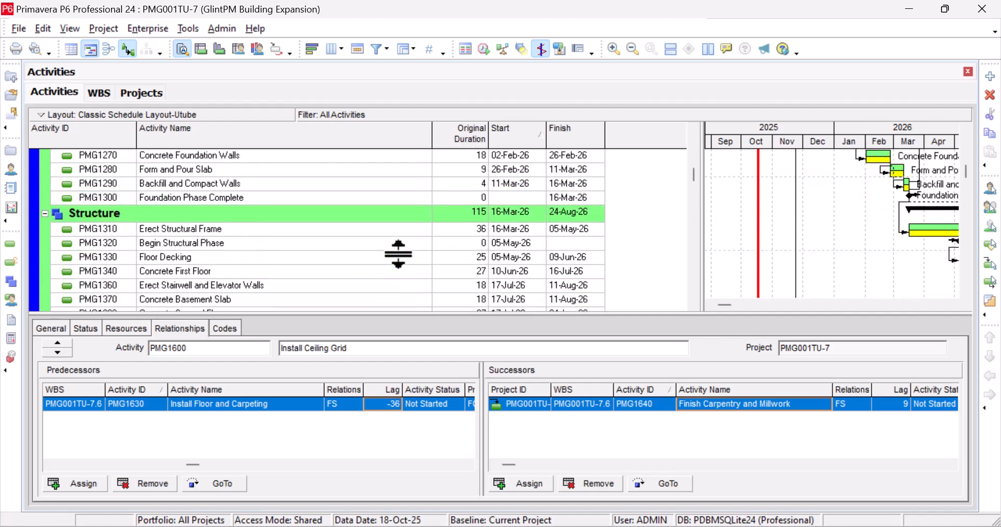
scroll(399, 254, up, 4)
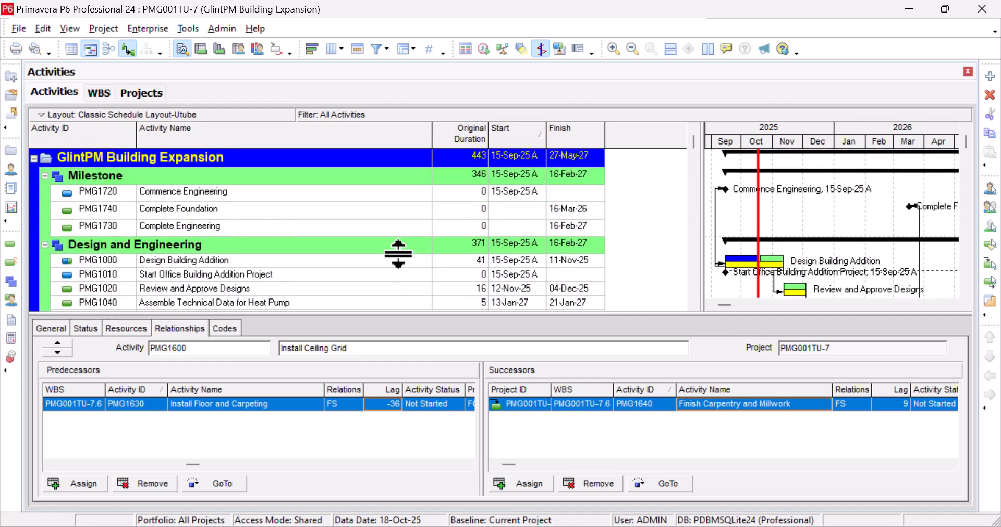